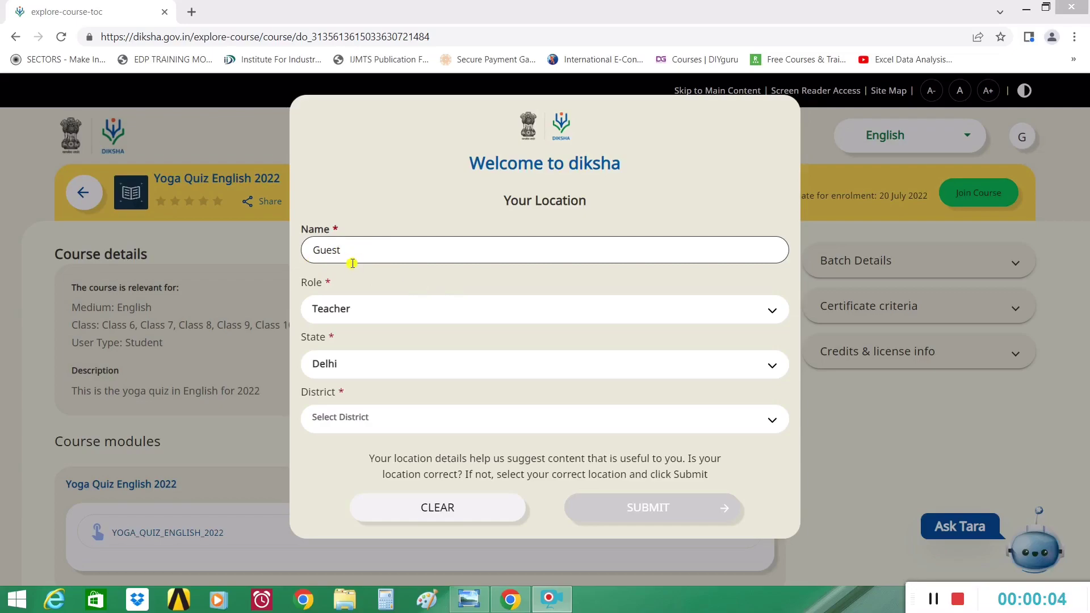
# - Clear the default Guest name and keep Teacher as the role
pyautogui.doubleClick(341, 251)
pyautogui.press('BackSpace')
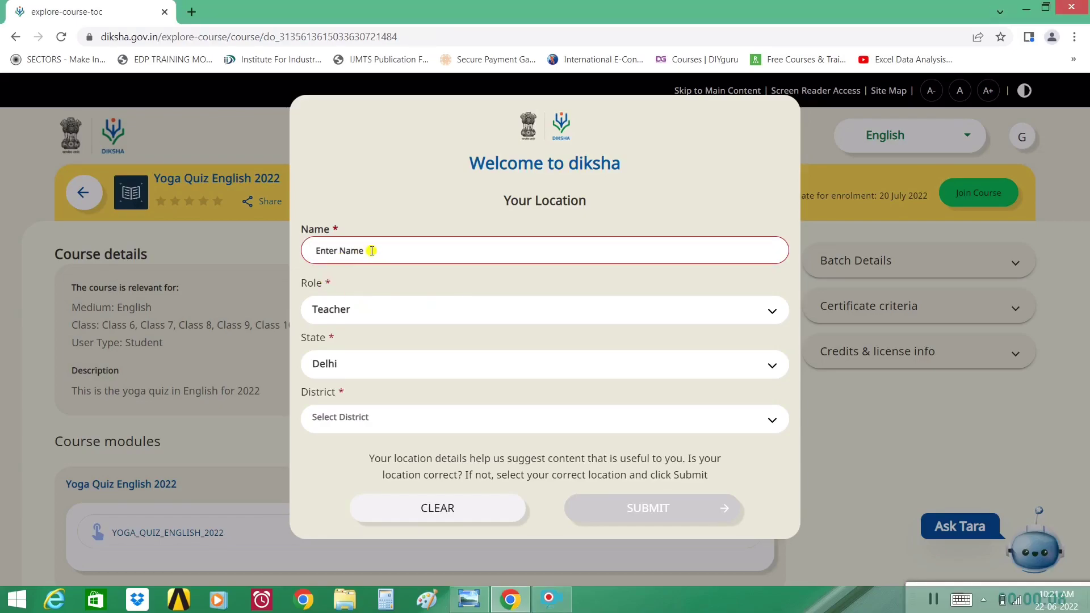
pyautogui.click(362, 310)
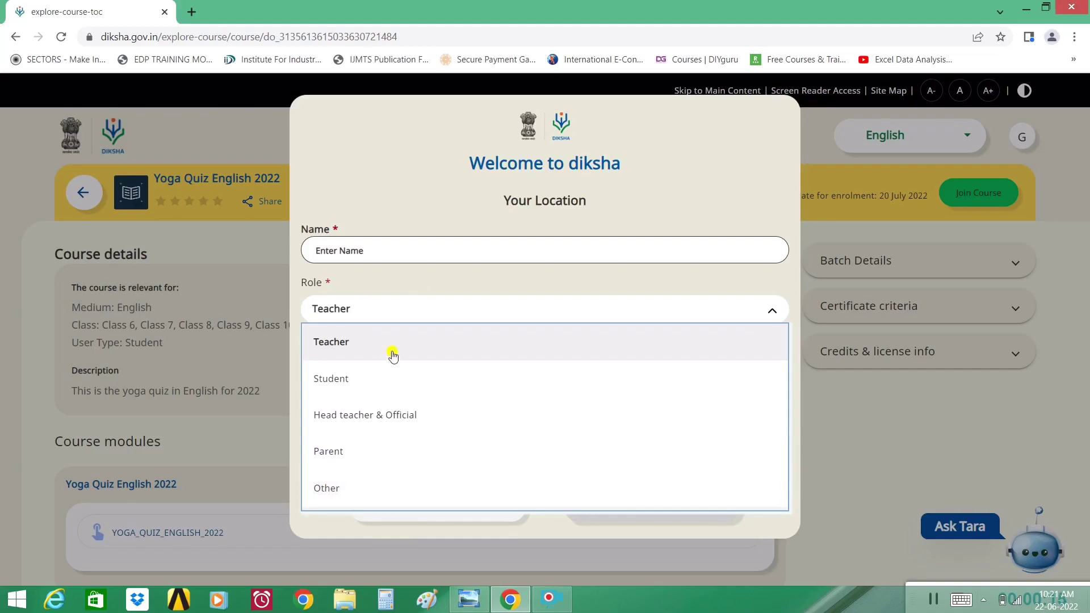
pyautogui.click(396, 290)
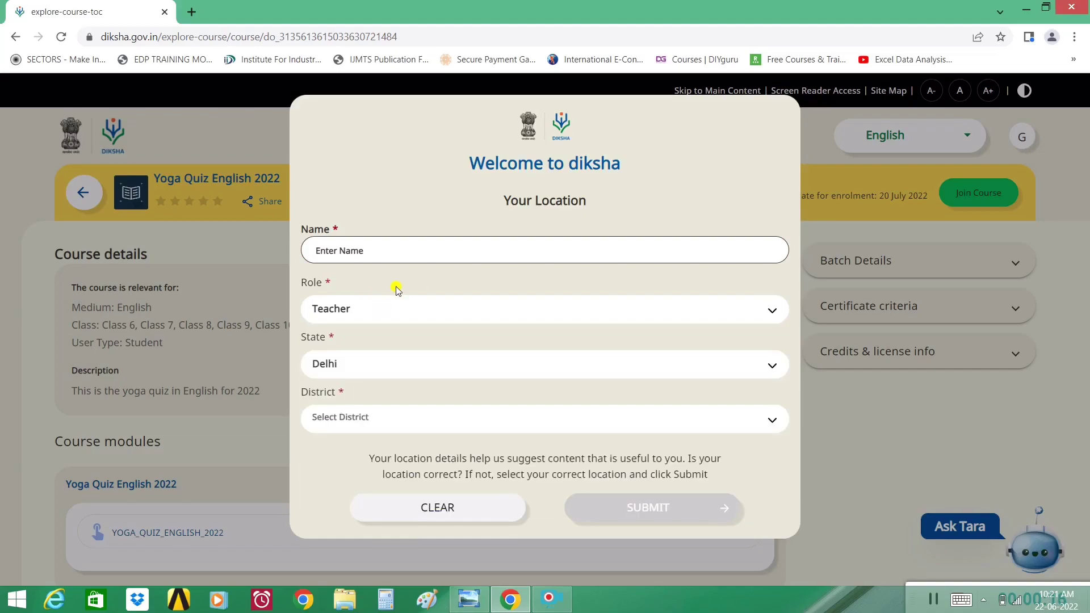
# - Set the state to Madhya Pradesh and district to Bhopal, then submit the form
pyautogui.click(352, 368)
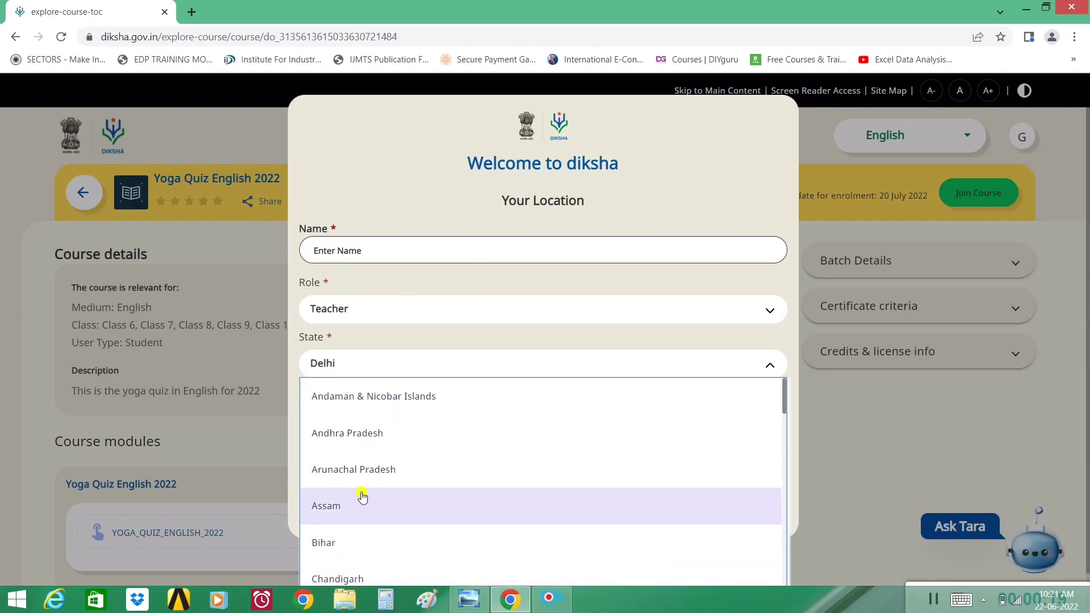
pyautogui.scroll(-1, 368, 455)
pyautogui.scroll(-10, 368, 455)
pyautogui.click(390, 347)
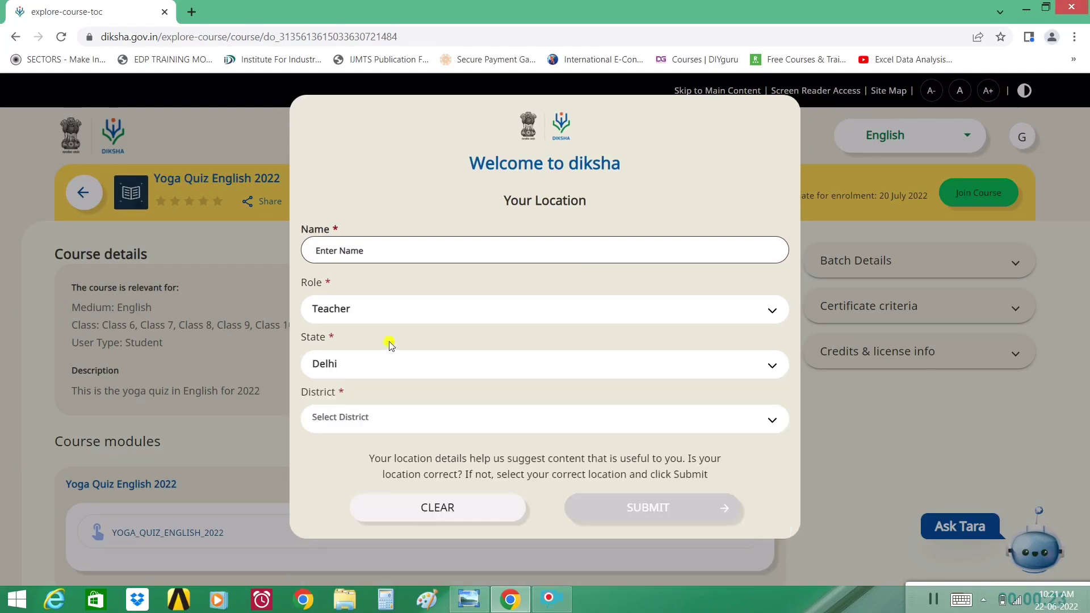
pyautogui.click(382, 428)
pyautogui.scroll(-1, 386, 465)
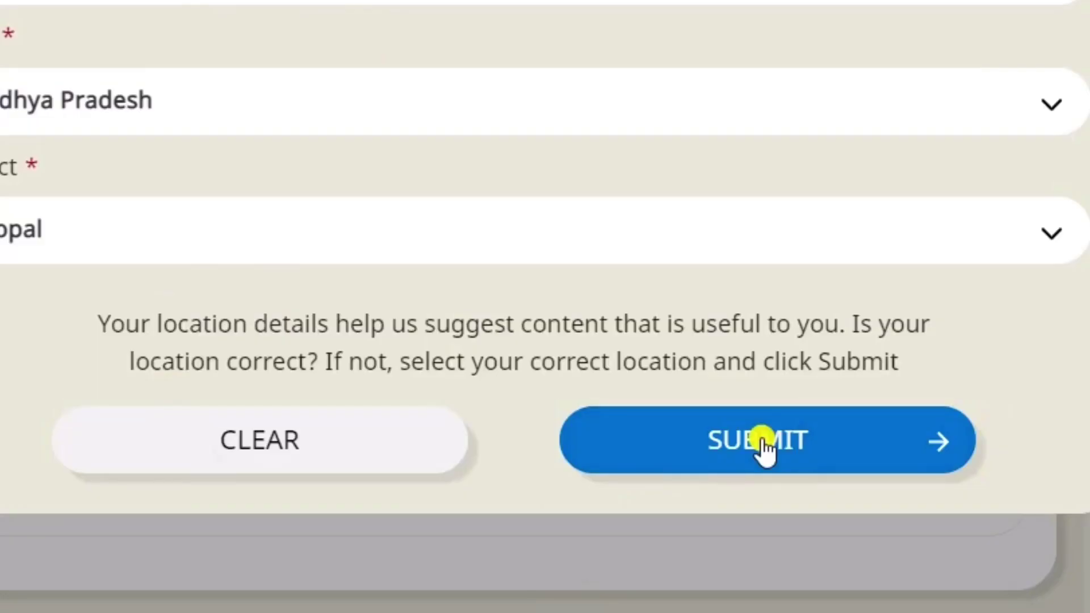
pyautogui.click(764, 443)
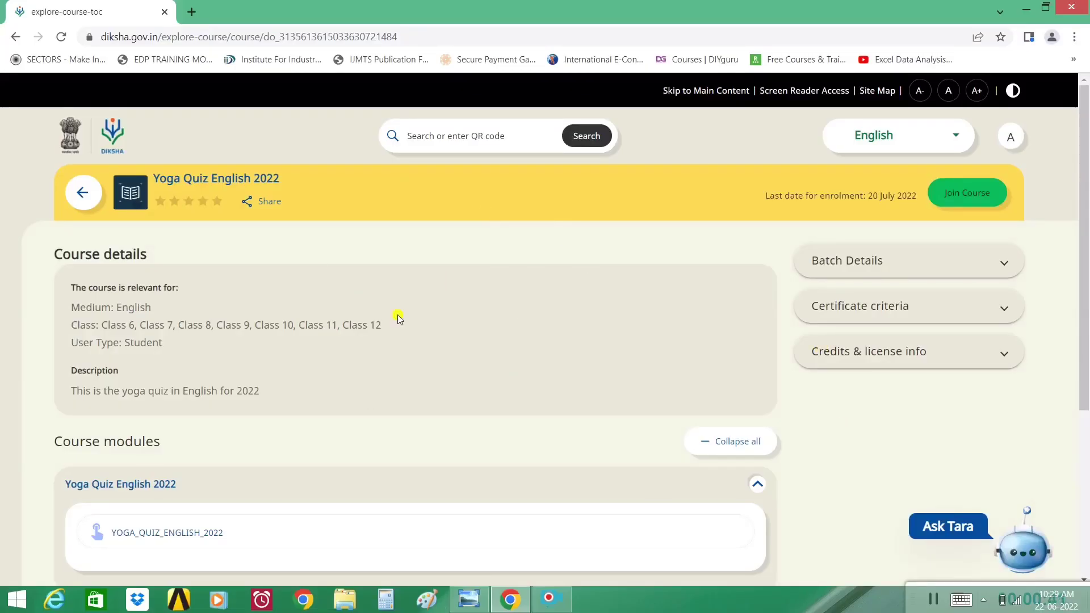
pyautogui.click(972, 196)
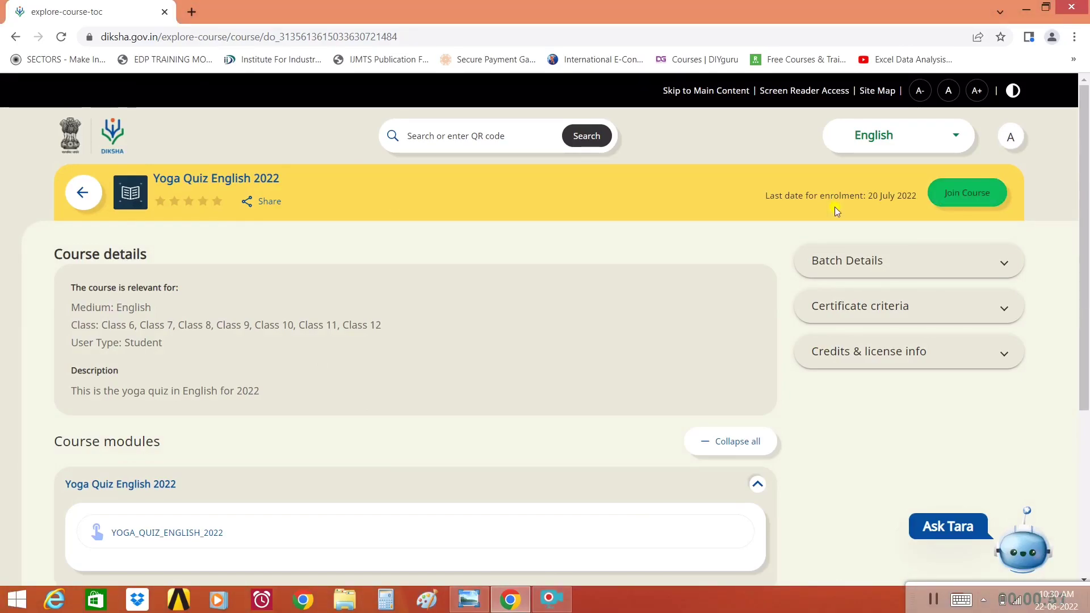
pyautogui.moveTo(81, 287); pyautogui.dragTo(199, 340)
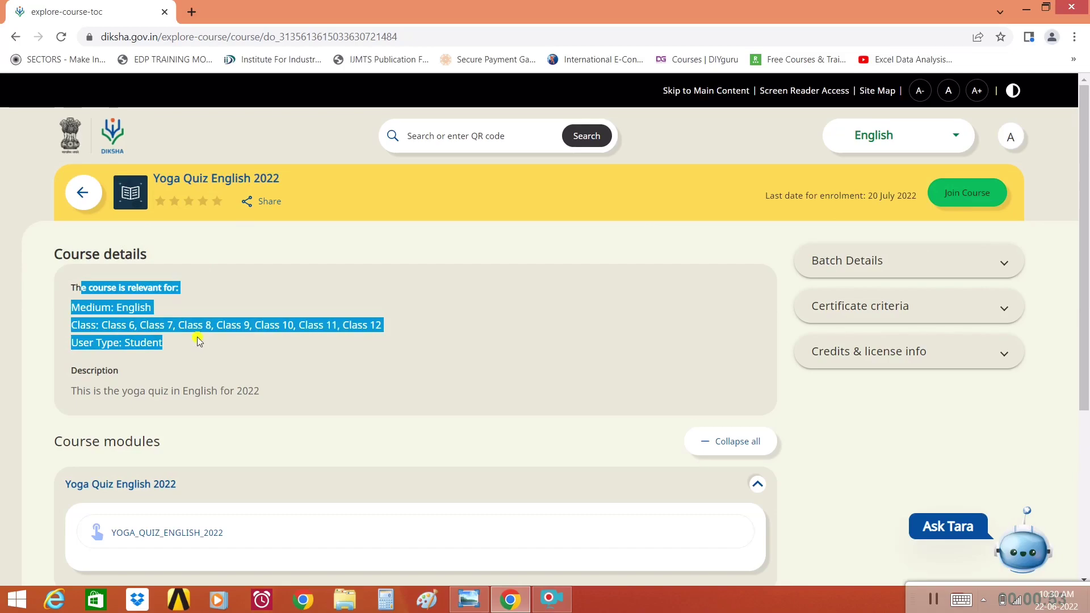
pyautogui.click(938, 263)
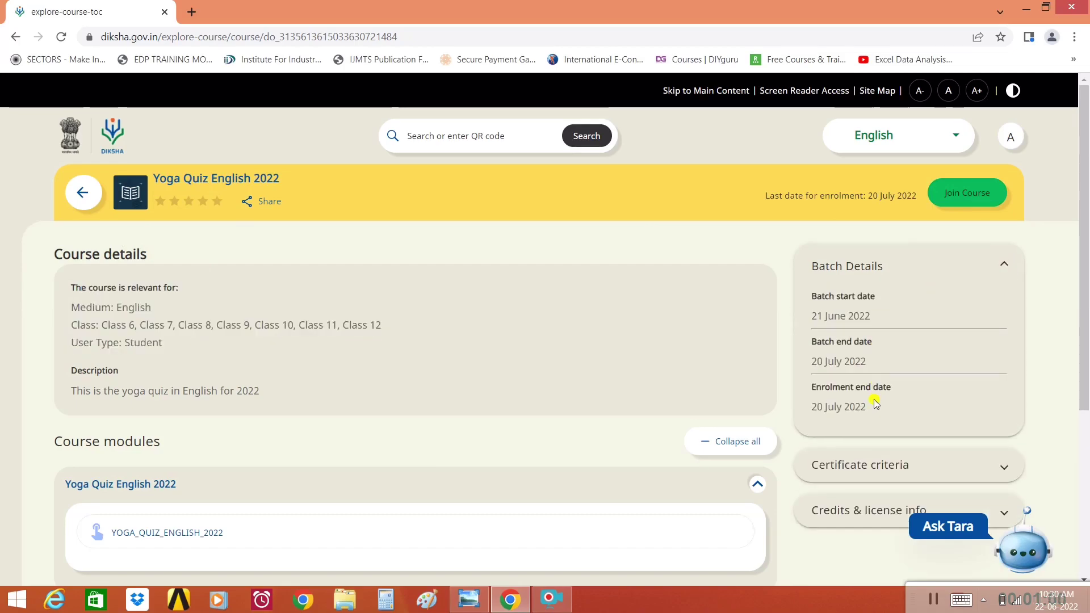
pyautogui.moveTo(818, 407); pyautogui.dragTo(886, 405)
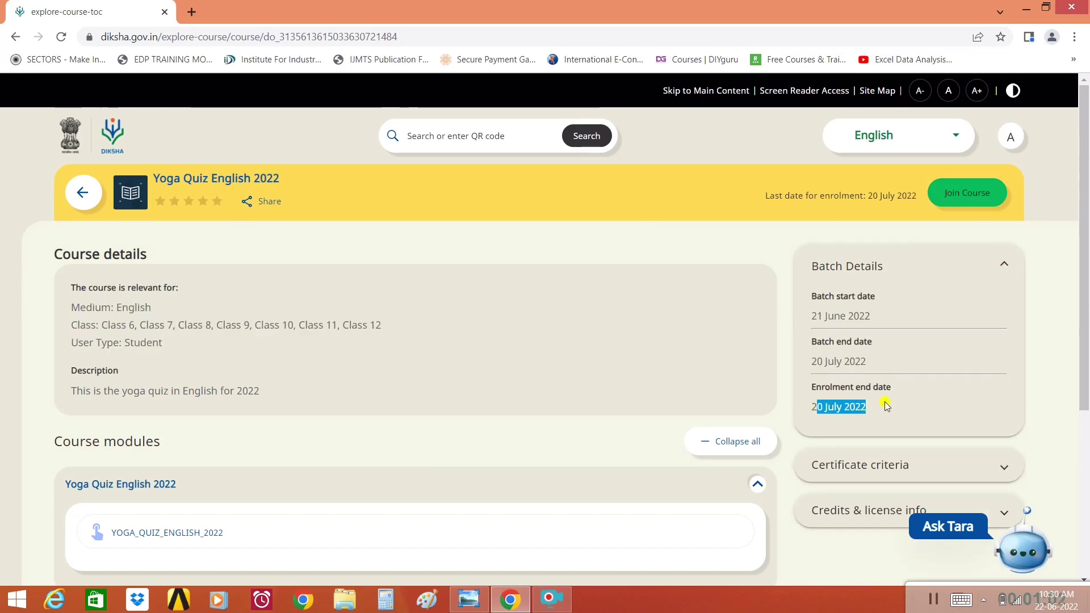
pyautogui.click(1000, 266)
pyautogui.click(982, 311)
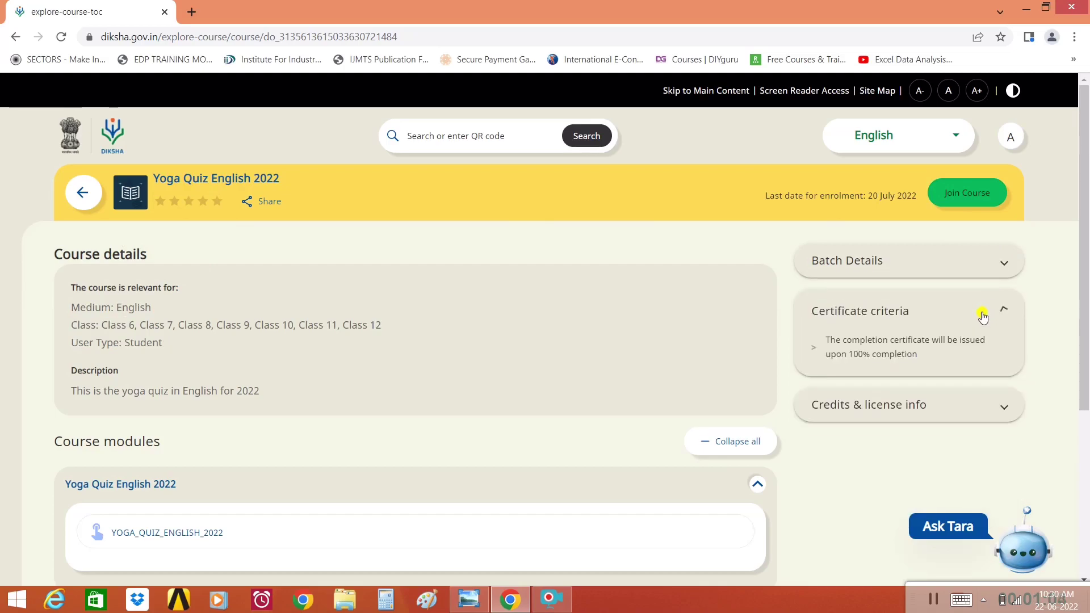
pyautogui.moveTo(826, 363); pyautogui.dragTo(907, 351)
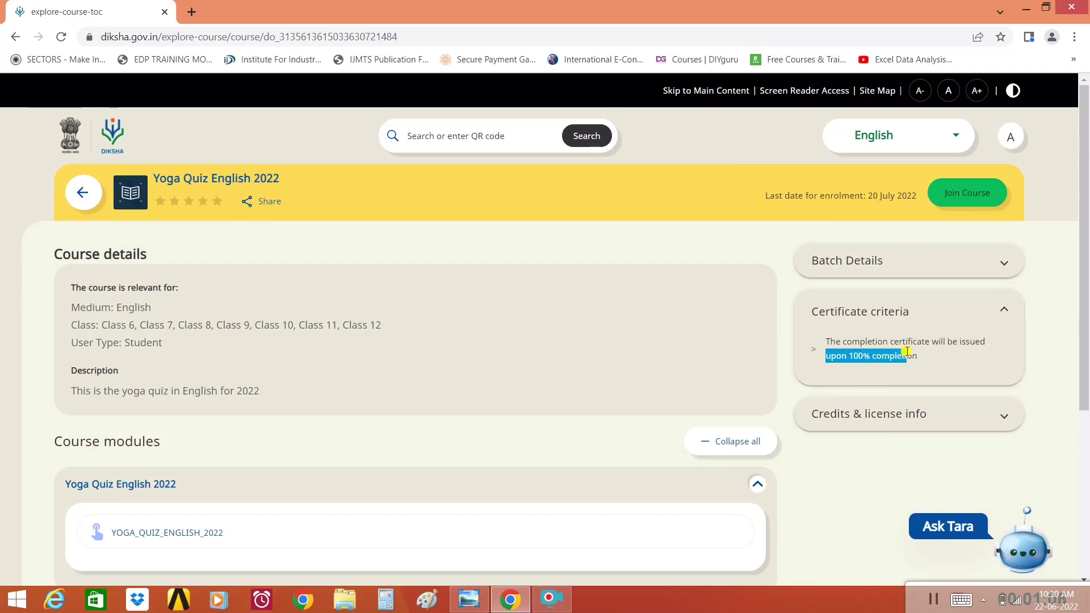
pyautogui.click(983, 309)
pyautogui.click(983, 361)
pyautogui.scroll(-1, 990, 410)
pyautogui.scroll(-1, 990, 410)
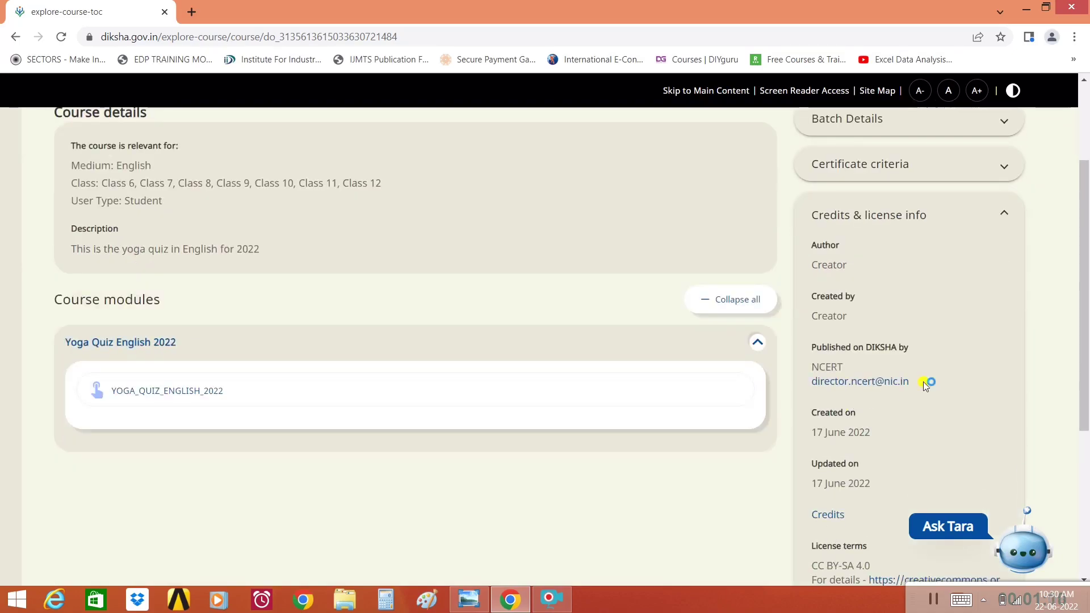
pyautogui.click(1004, 214)
pyautogui.click(1010, 140)
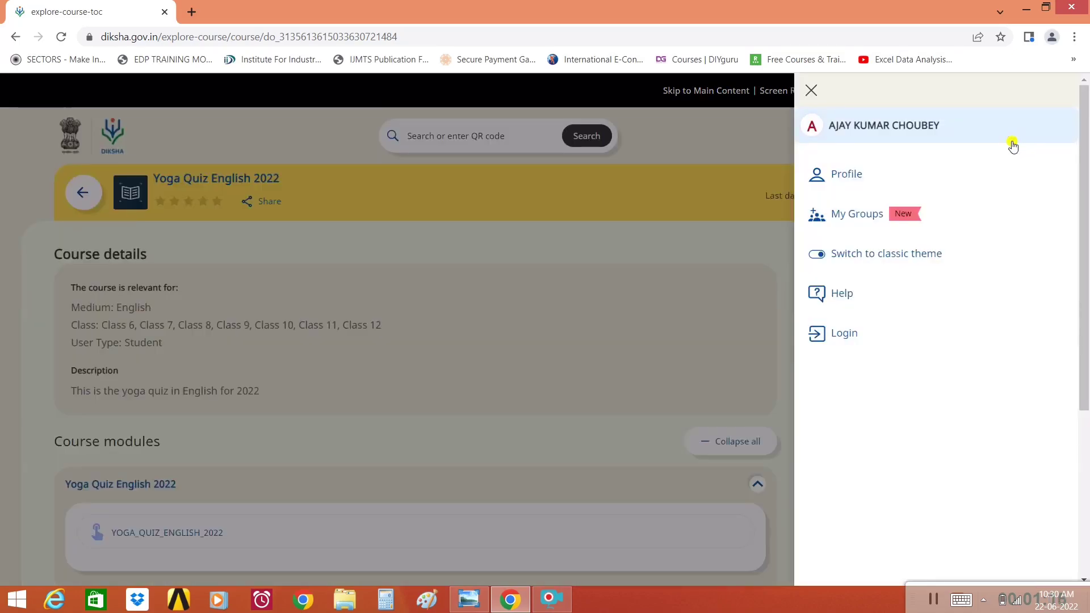
pyautogui.click(892, 132)
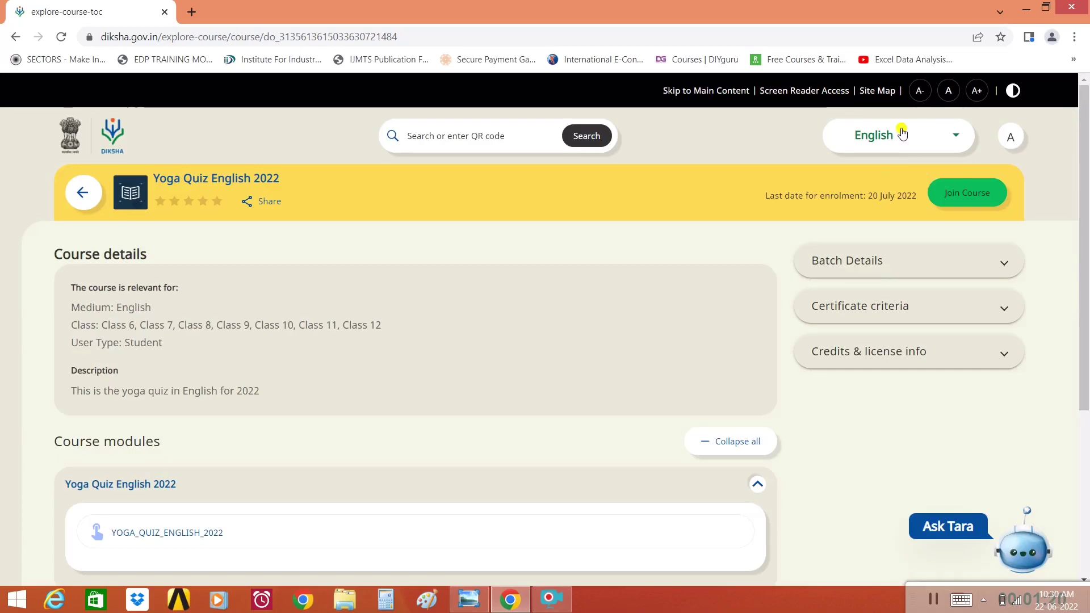
pyautogui.click(920, 135)
pyautogui.scroll(-3, 900, 199)
pyautogui.scroll(3, 908, 223)
pyautogui.click(875, 171)
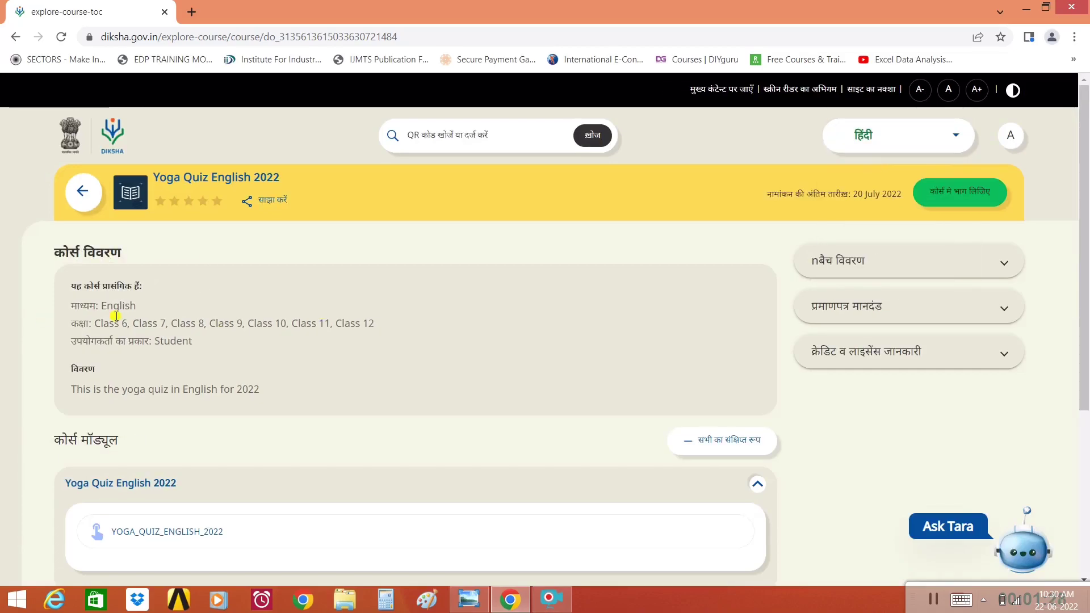
pyautogui.moveTo(75, 288); pyautogui.dragTo(319, 389)
pyautogui.click(531, 283)
pyautogui.click(910, 134)
pyautogui.click(869, 102)
pyautogui.moveTo(85, 286); pyautogui.dragTo(220, 353)
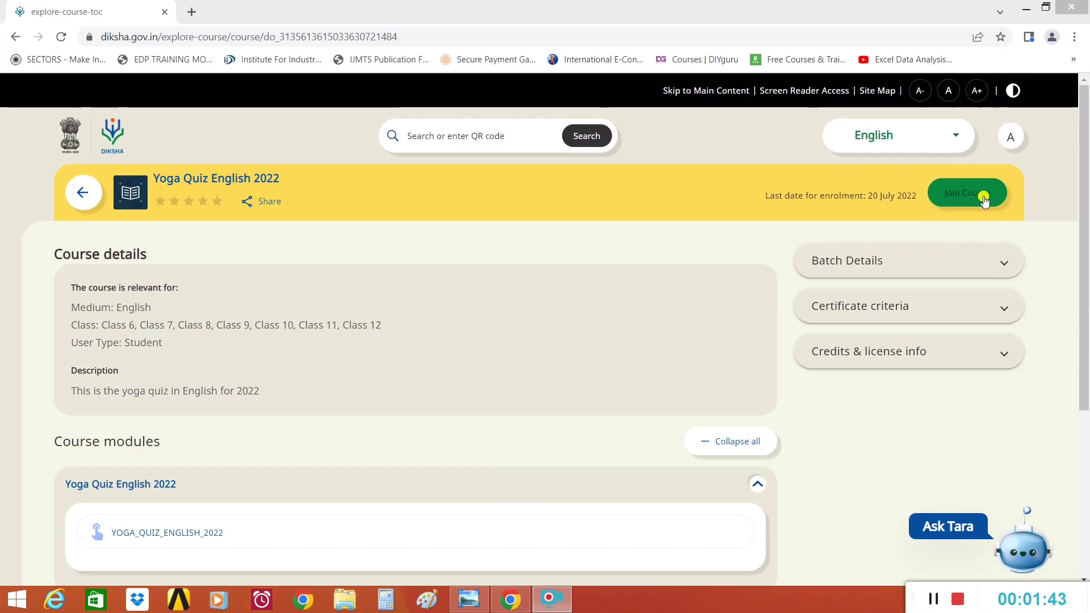
# - Try joining the Yoga Quiz English 2022 course and reach the DIKSHA login page
pyautogui.click(961, 195)
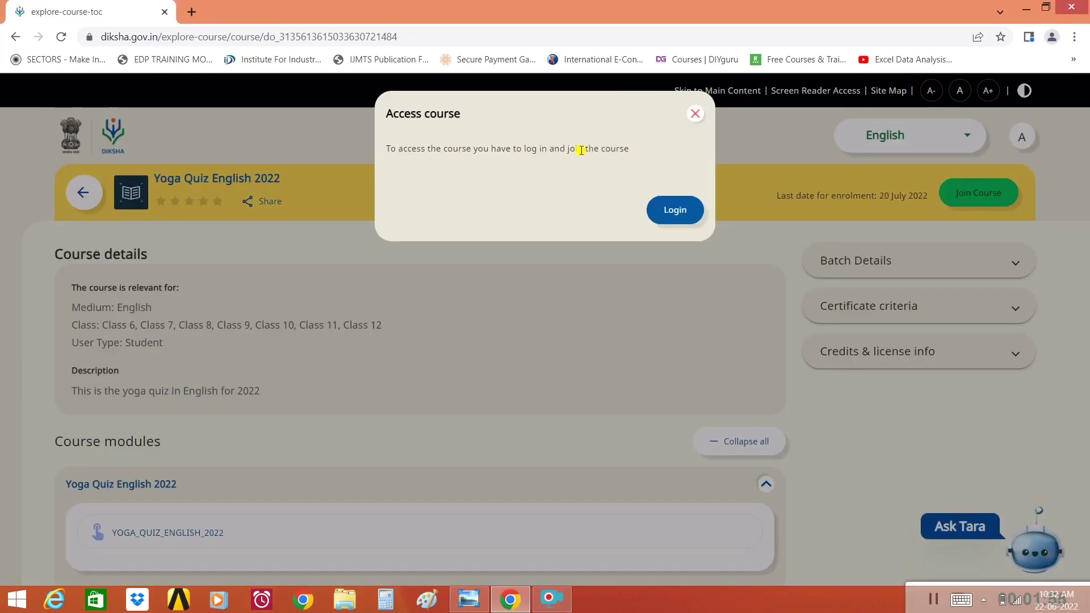
pyautogui.doubleClick(529, 150)
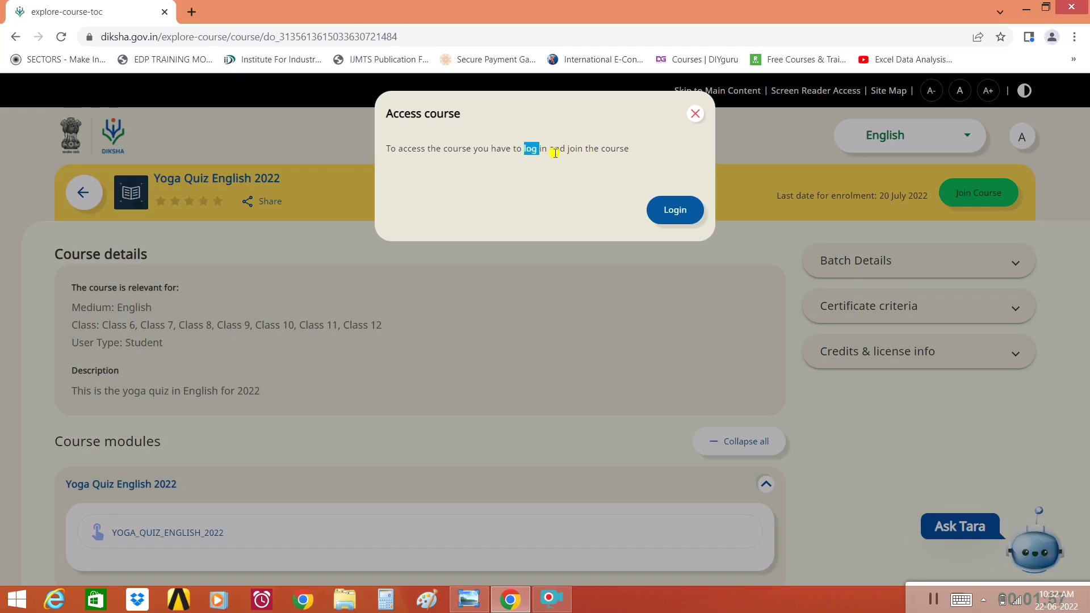
pyautogui.moveTo(550, 149); pyautogui.dragTo(674, 208)
pyautogui.click(680, 211)
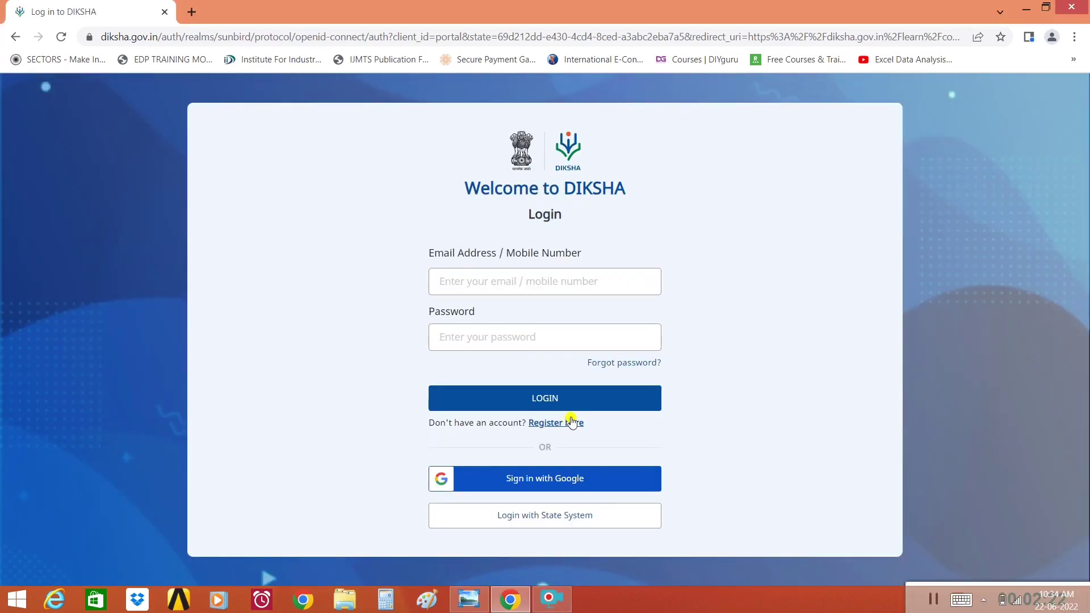
pyautogui.click(572, 423)
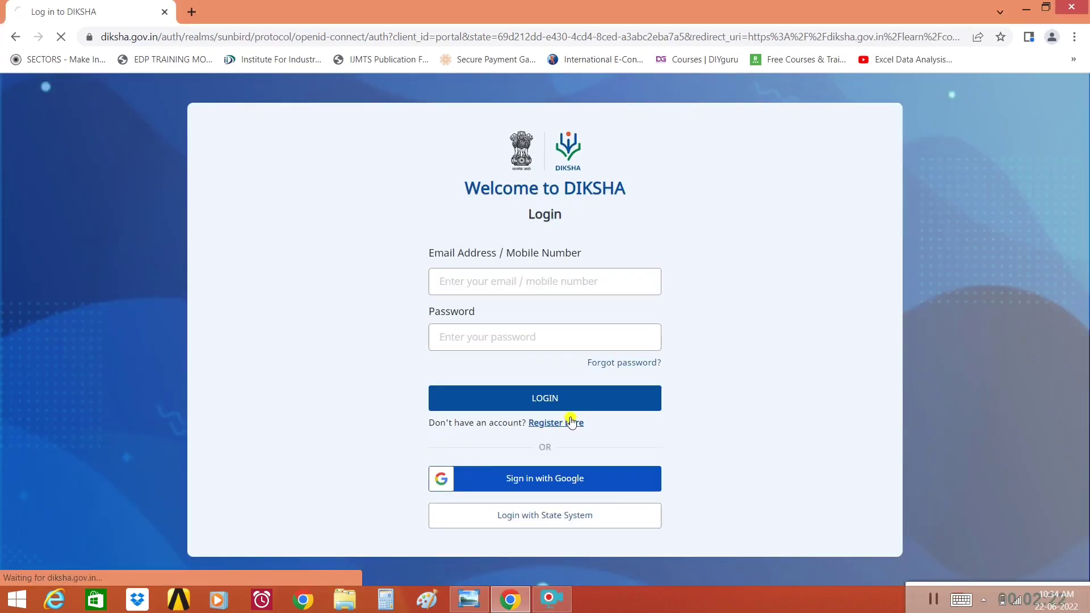
pyautogui.click(14, 38)
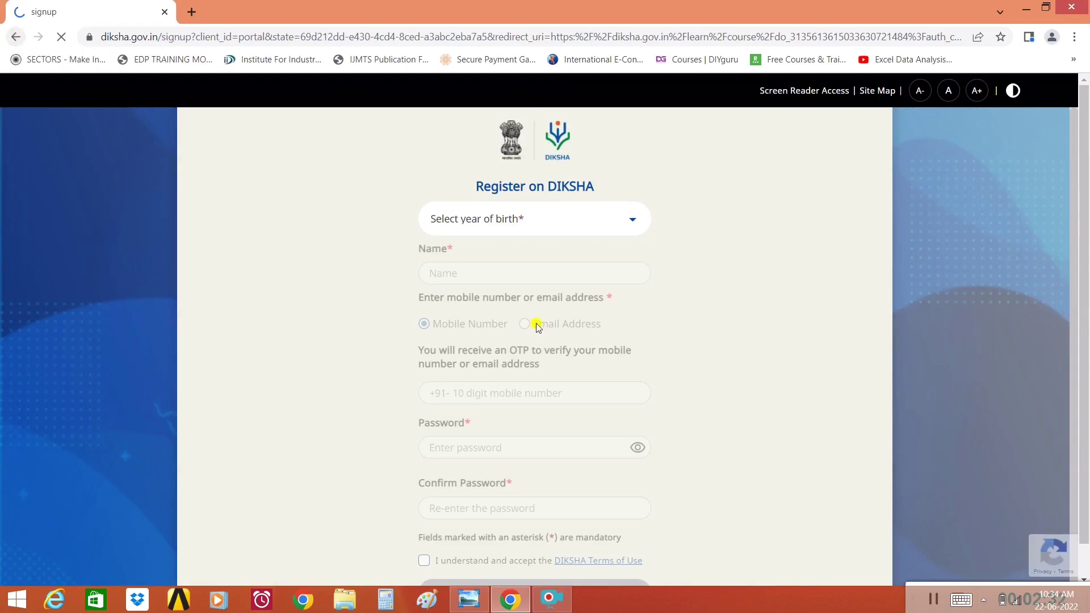
# - Sign in to DIKSHA with a Google account
pyautogui.click(551, 599)
pyautogui.click(614, 468)
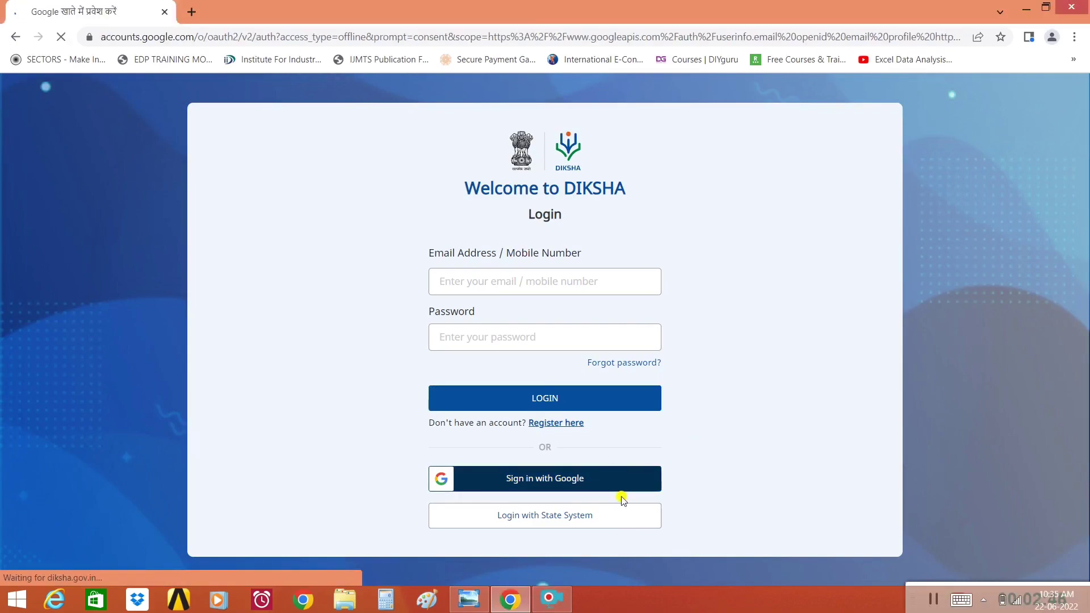
pyautogui.click(552, 599)
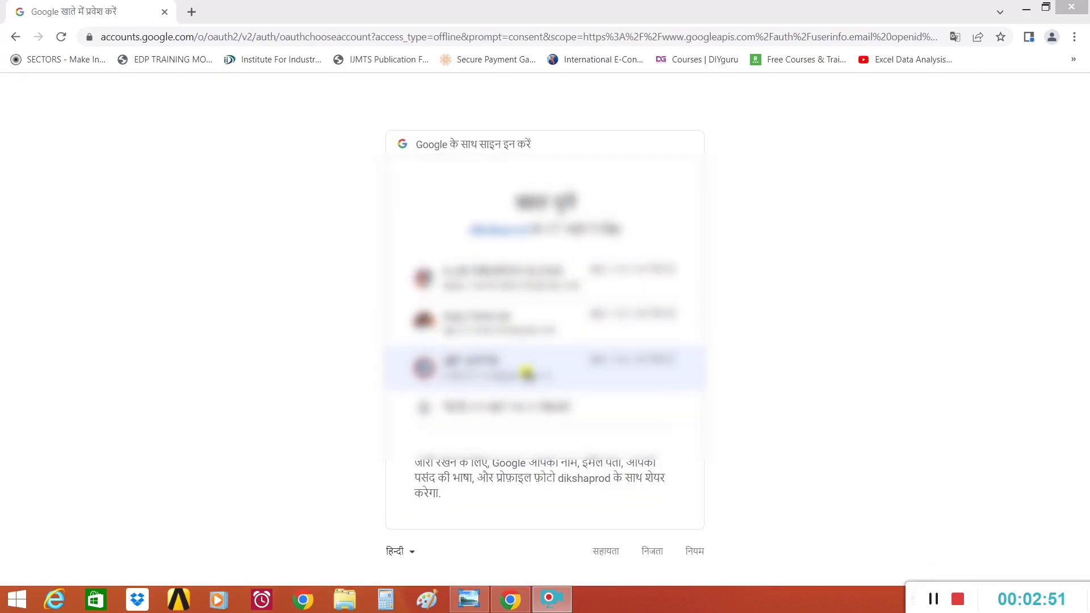
pyautogui.click(537, 372)
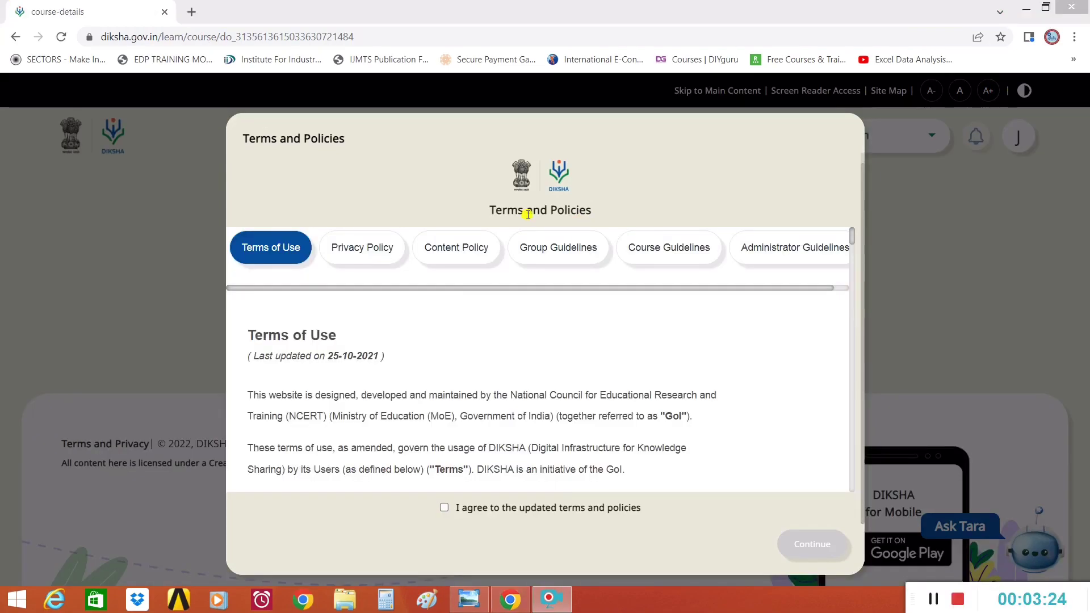
# - Scroll through the terms, tick 'I agree to the updated terms and policies', and continue
pyautogui.doubleClick(506, 210)
pyautogui.moveTo(852, 236); pyautogui.dragTo(853, 486)
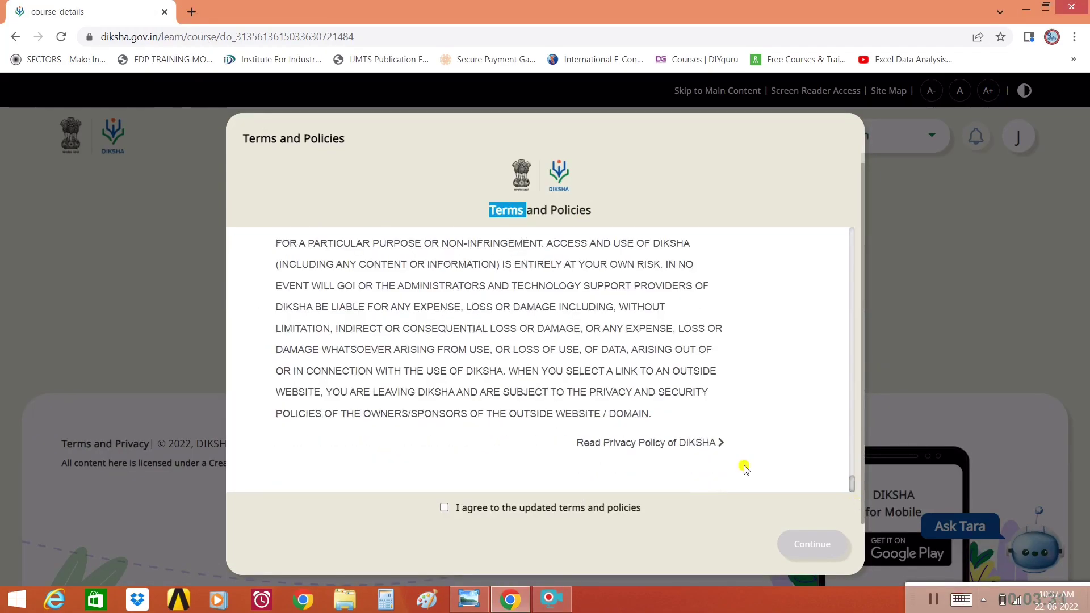
pyautogui.click(444, 509)
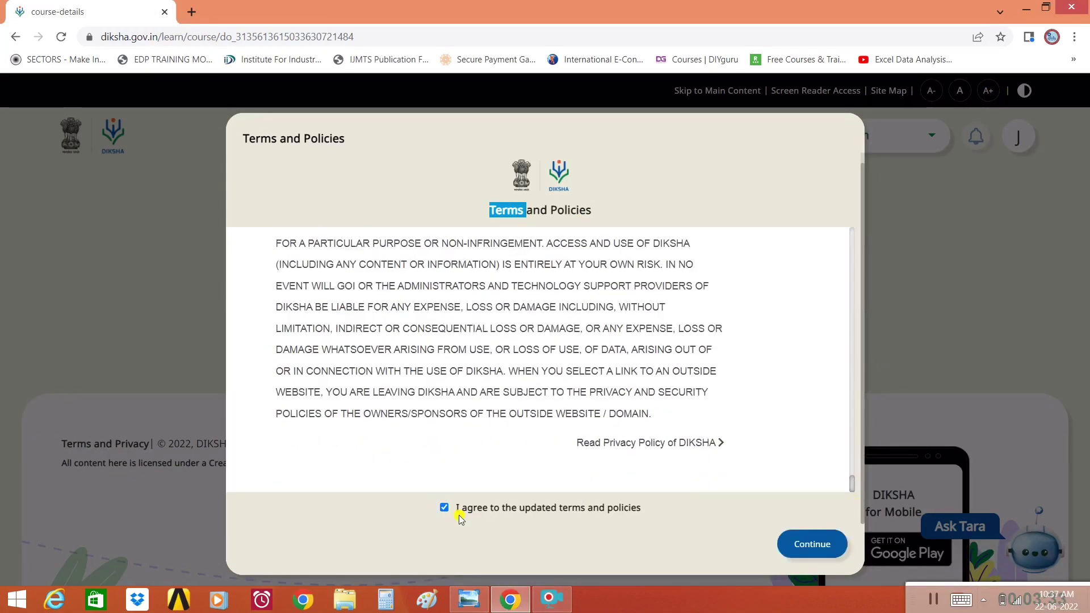
pyautogui.click(805, 547)
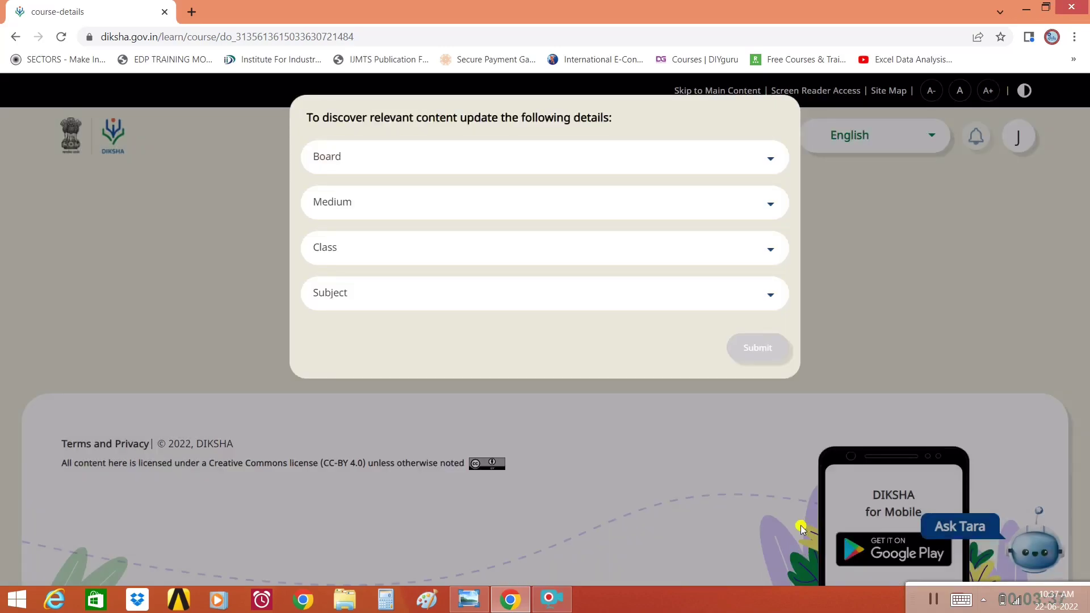
# - Choose State (Madhya Pradesh) as the board and English and Hindi as mediums
pyautogui.click(675, 157)
pyautogui.scroll(-5, 675, 207)
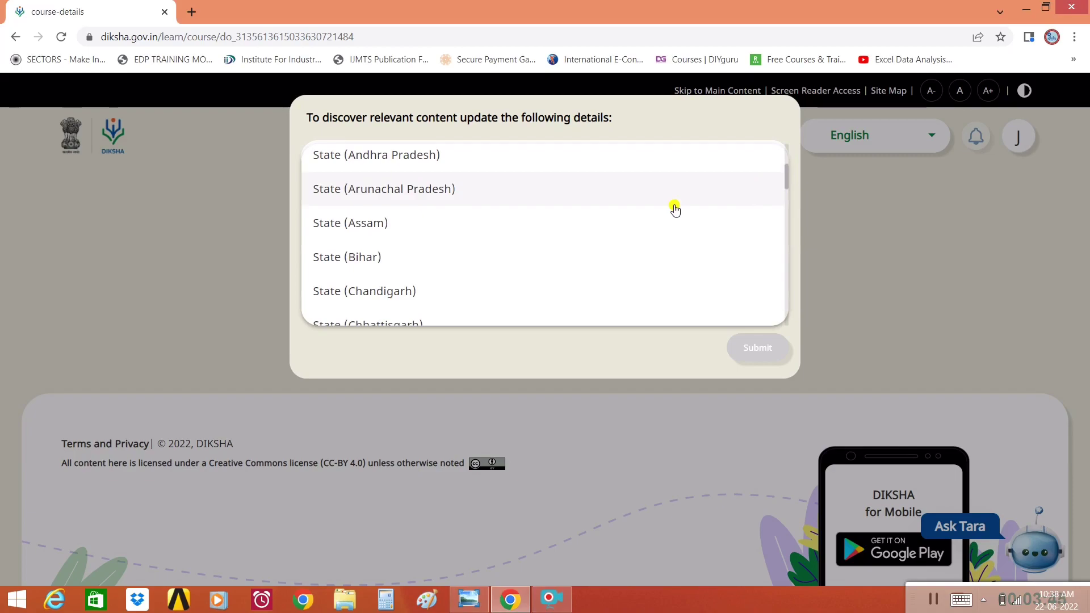
pyautogui.scroll(-5, 675, 206)
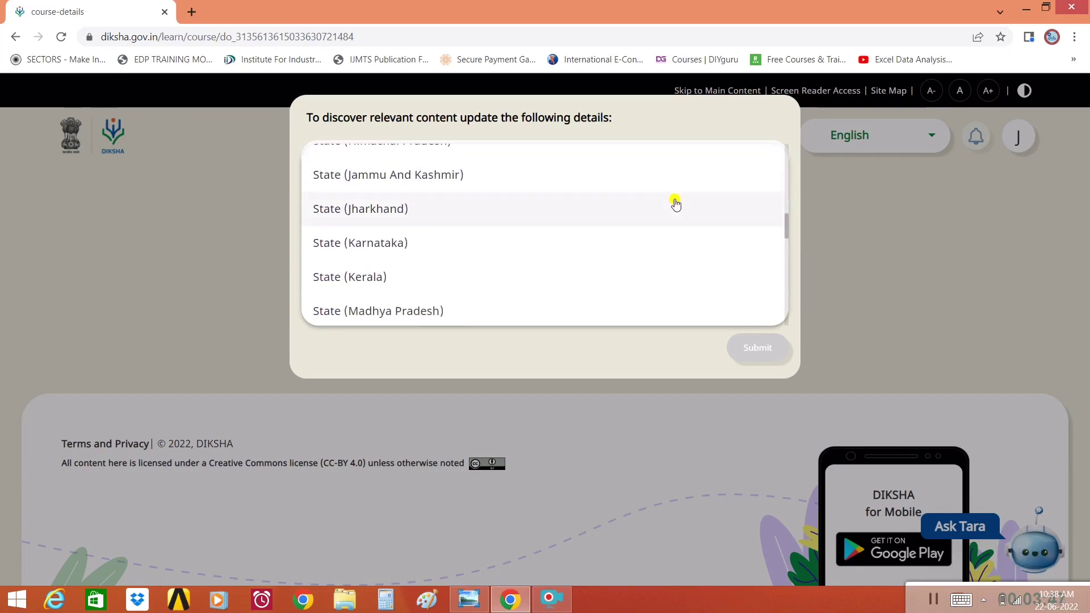
pyautogui.click(565, 205)
pyautogui.click(566, 206)
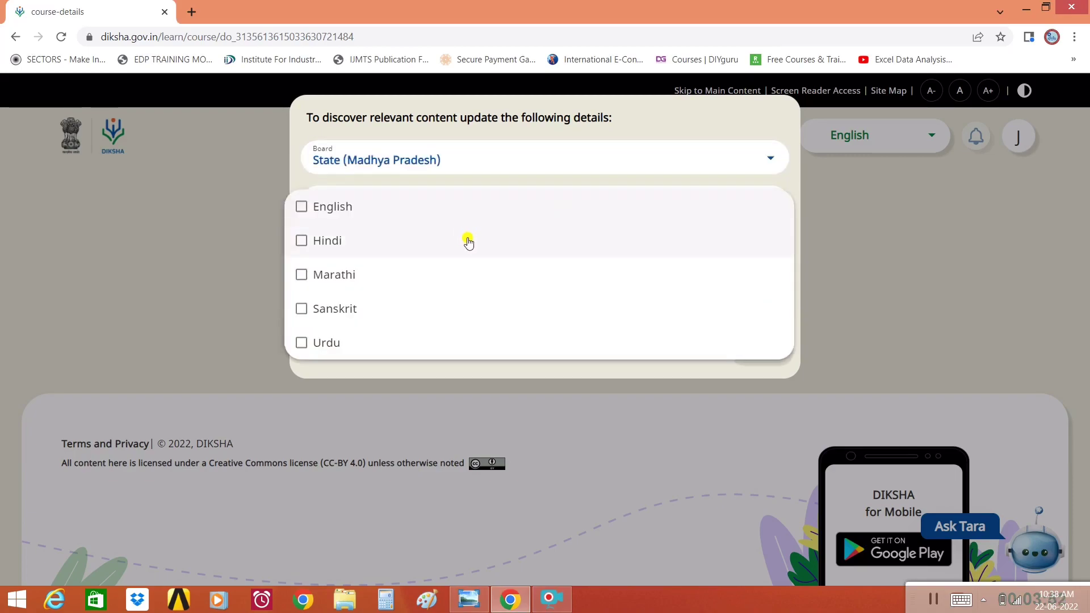
pyautogui.click(375, 219)
pyautogui.click(445, 245)
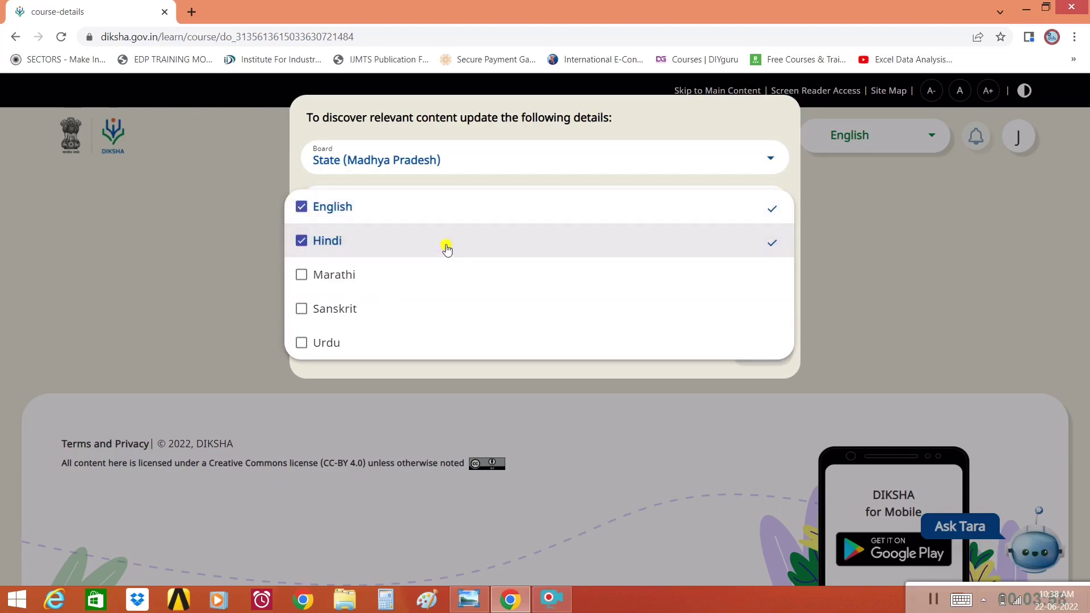
pyautogui.click(810, 177)
# - Set class to Others and subject to CPD, then submit the preferences
pyautogui.click(511, 250)
pyautogui.scroll(-5, 449, 349)
pyautogui.scroll(5, 448, 343)
pyautogui.scroll(-5, 449, 341)
pyautogui.click(327, 368)
pyautogui.click(594, 236)
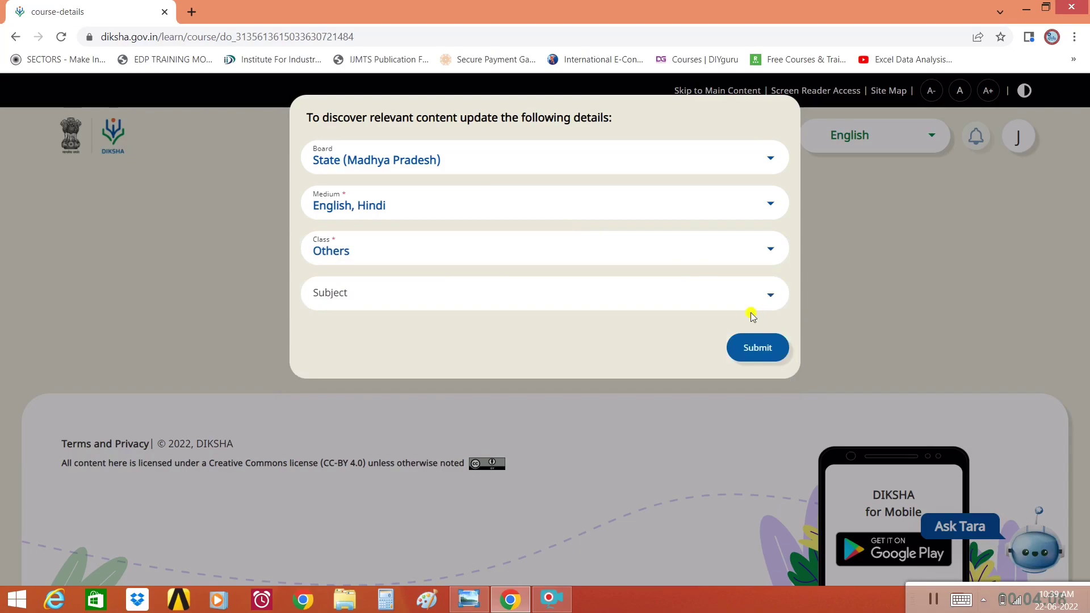
pyautogui.click(737, 305)
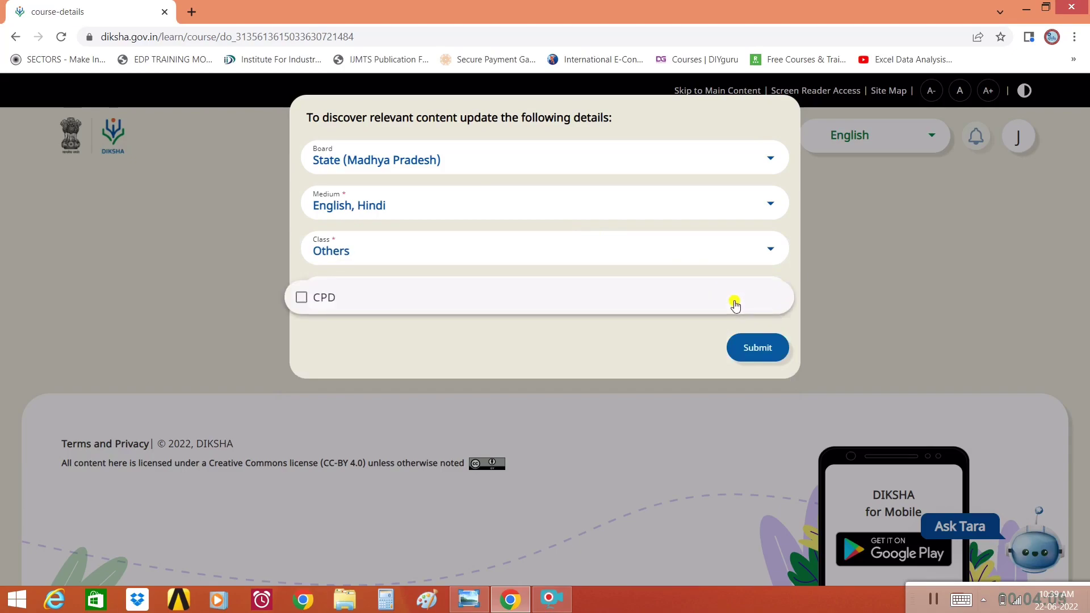
pyautogui.click(326, 296)
pyautogui.click(759, 347)
pyautogui.click(750, 357)
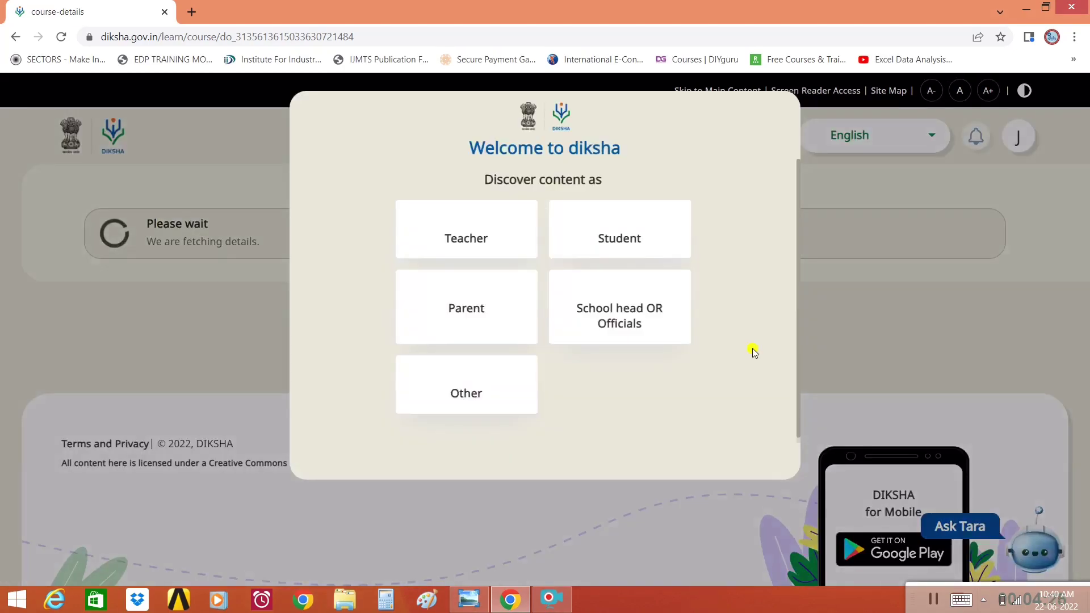
# - Select Other as the user role and continue
pyautogui.scroll(-2, 682, 335)
pyautogui.click(614, 312)
pyautogui.scroll(-1, 567, 301)
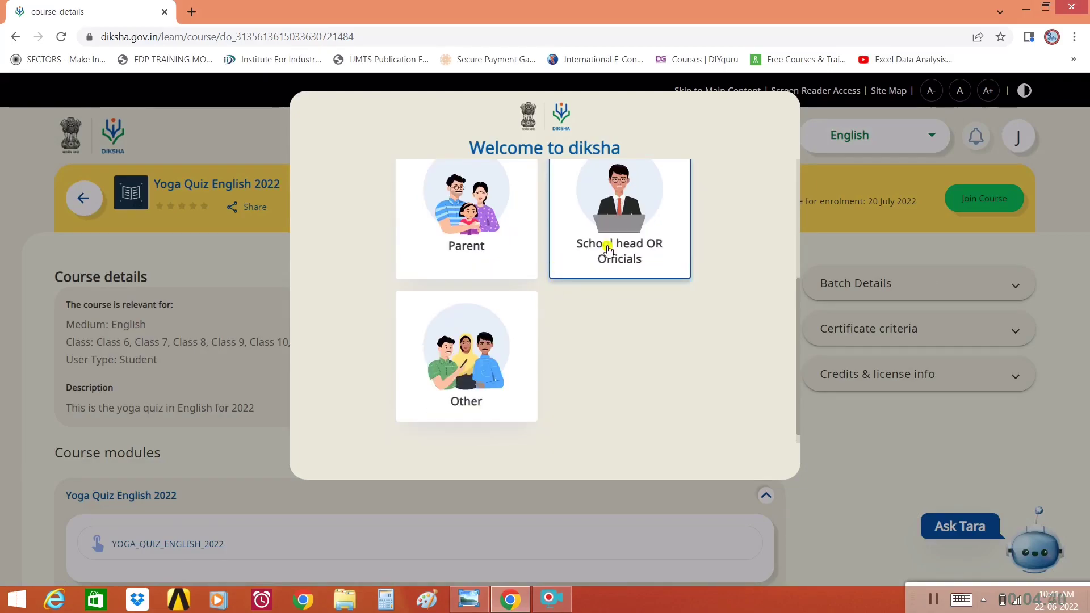
pyautogui.scroll(-3, 577, 342)
pyautogui.click(468, 363)
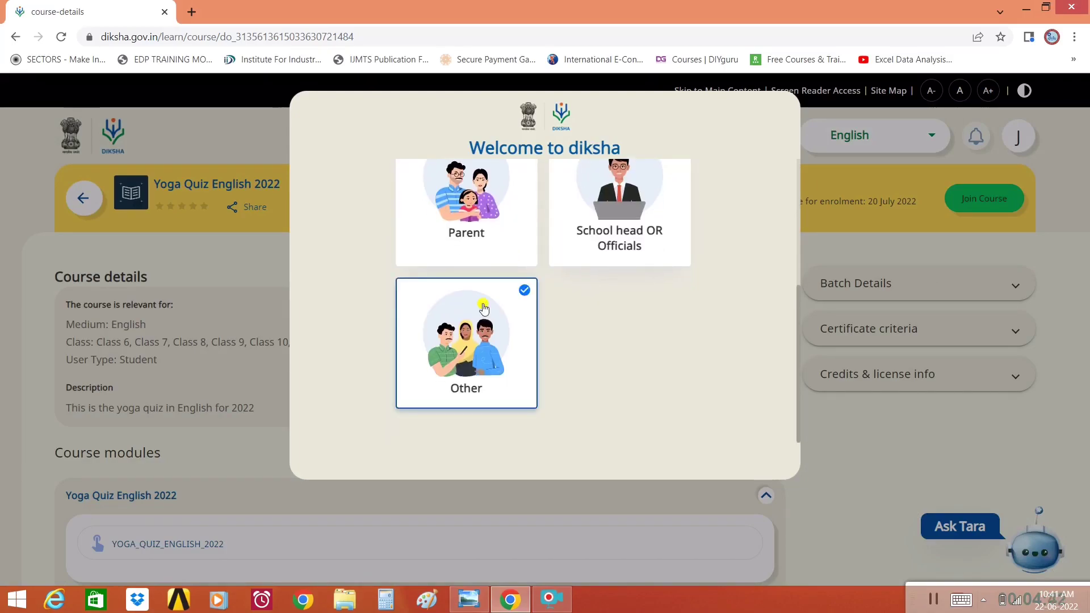
pyautogui.click(564, 471)
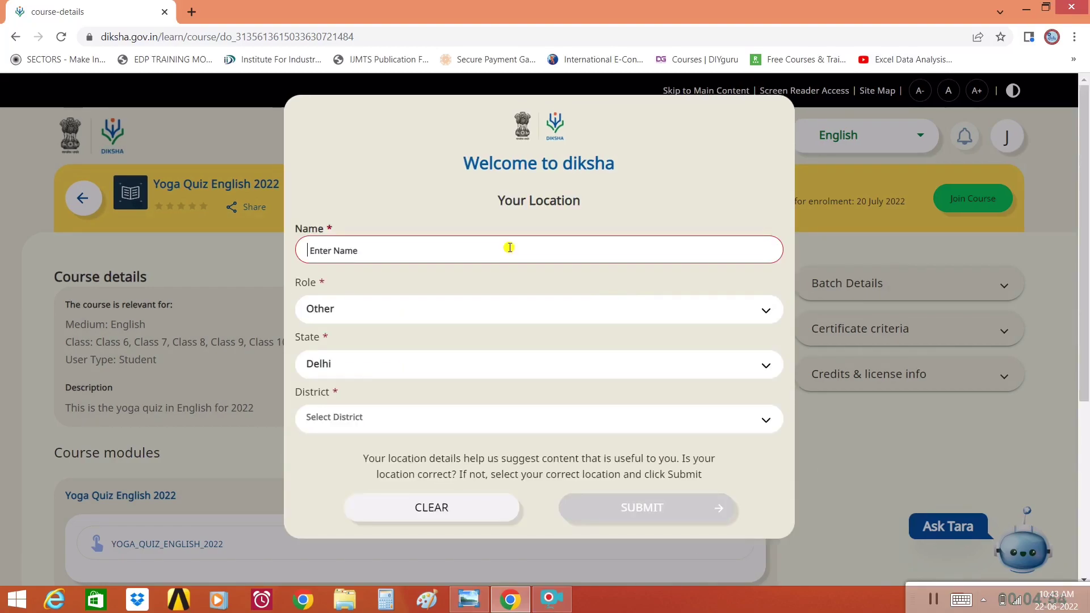
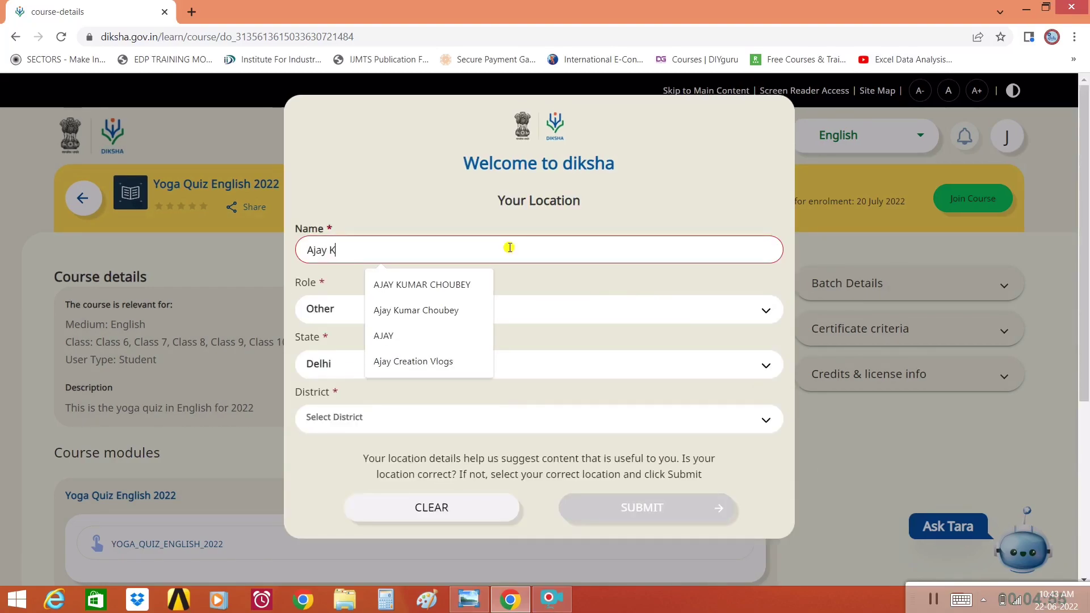
# - Enter the user's full name, keep role Other, and choose state Madhya Pradesh
pyautogui.click(423, 315)
pyautogui.click(423, 316)
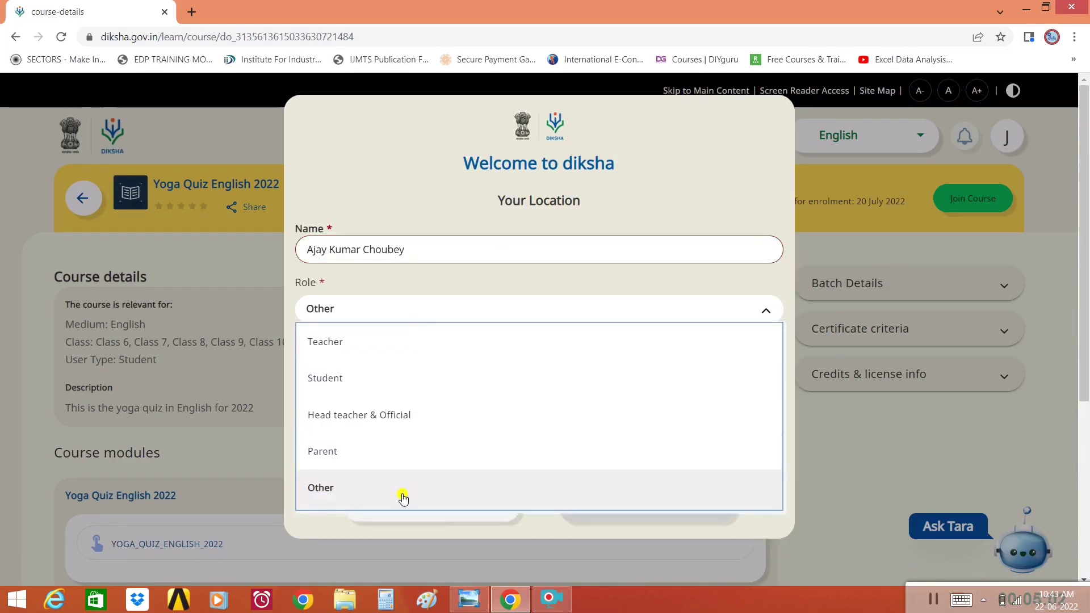
pyautogui.click(402, 493)
pyautogui.click(429, 373)
pyautogui.scroll(-10, 433, 432)
pyautogui.click(483, 392)
# - Set subrole to Others and district to Bhopal
pyautogui.click(519, 355)
pyautogui.scroll(-8, 513, 411)
pyautogui.scroll(-2, 479, 226)
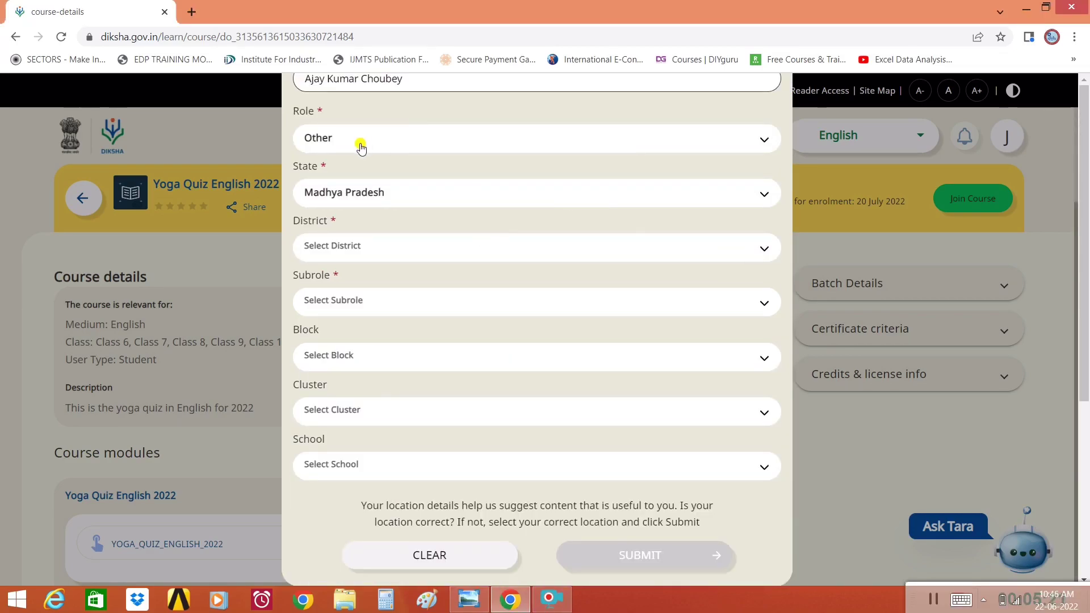
pyautogui.click(377, 301)
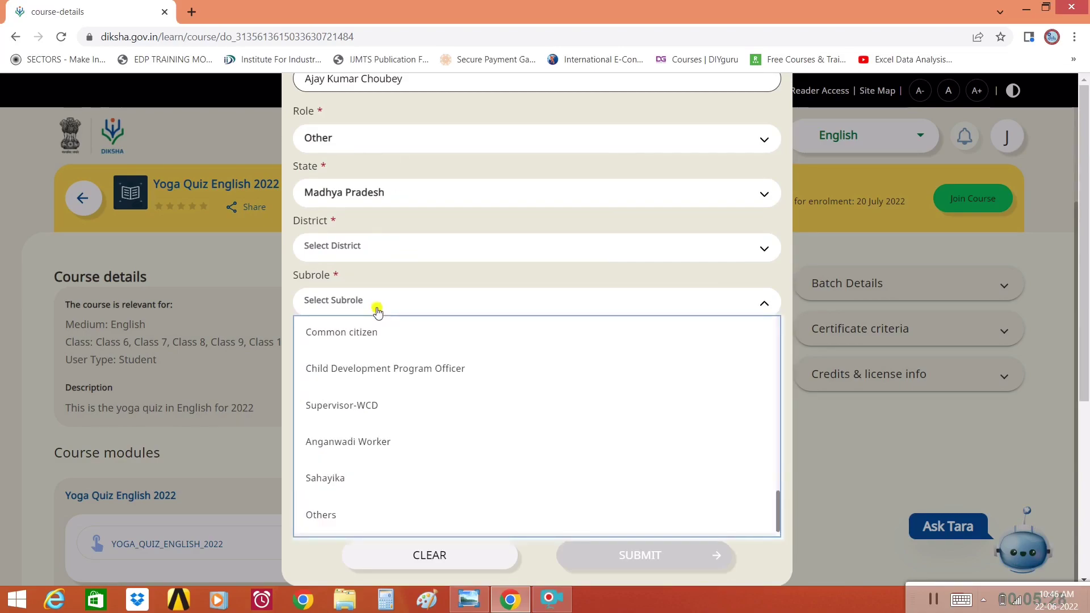
pyautogui.scroll(10, 394, 364)
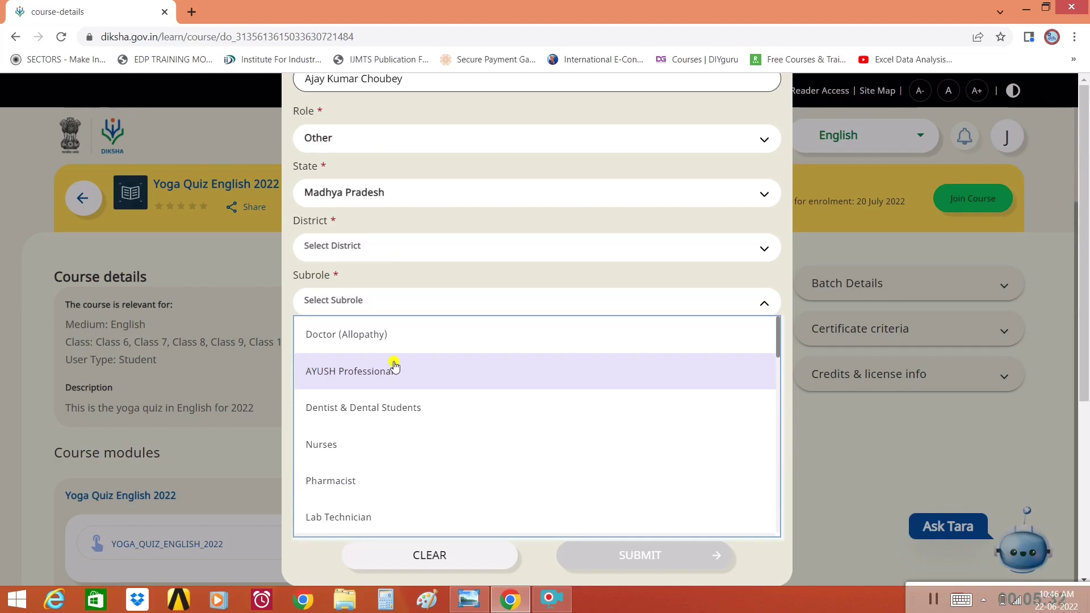
pyautogui.scroll(-12, 395, 367)
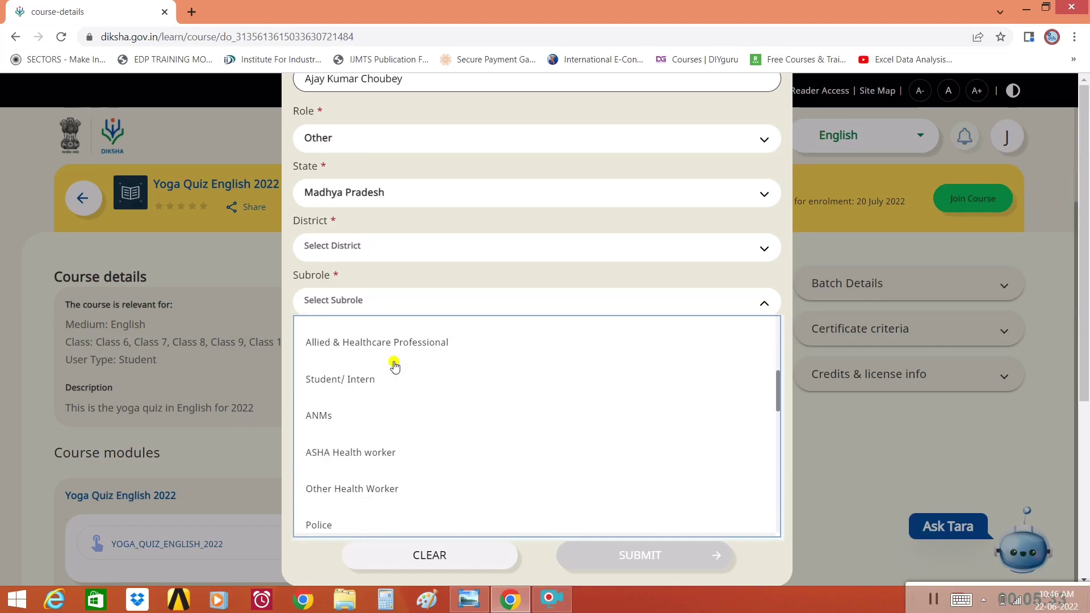
pyautogui.scroll(-3, 405, 461)
pyautogui.click(336, 514)
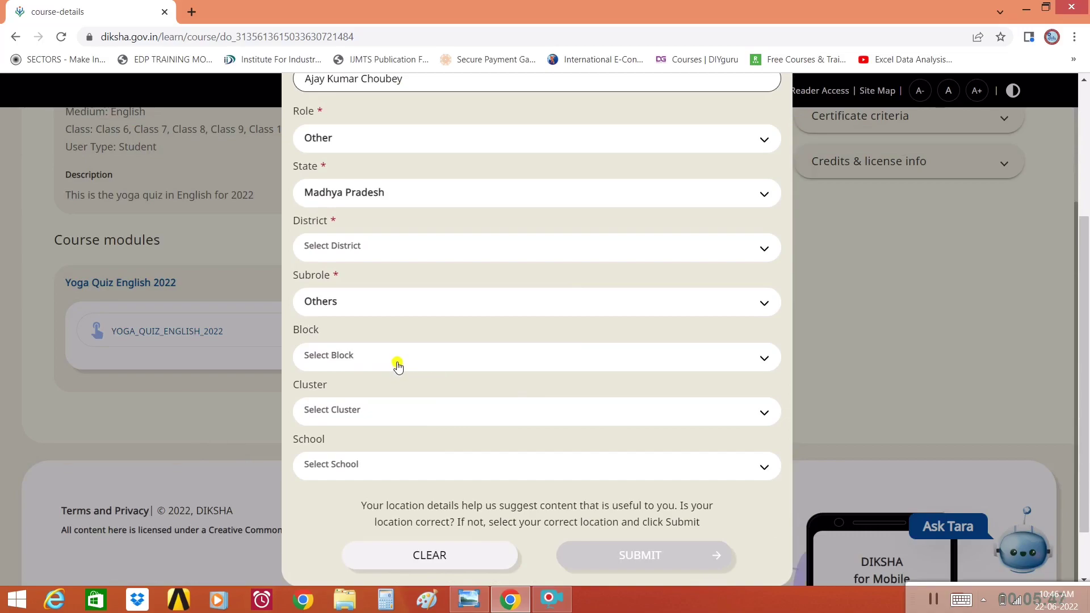
pyautogui.click(721, 357)
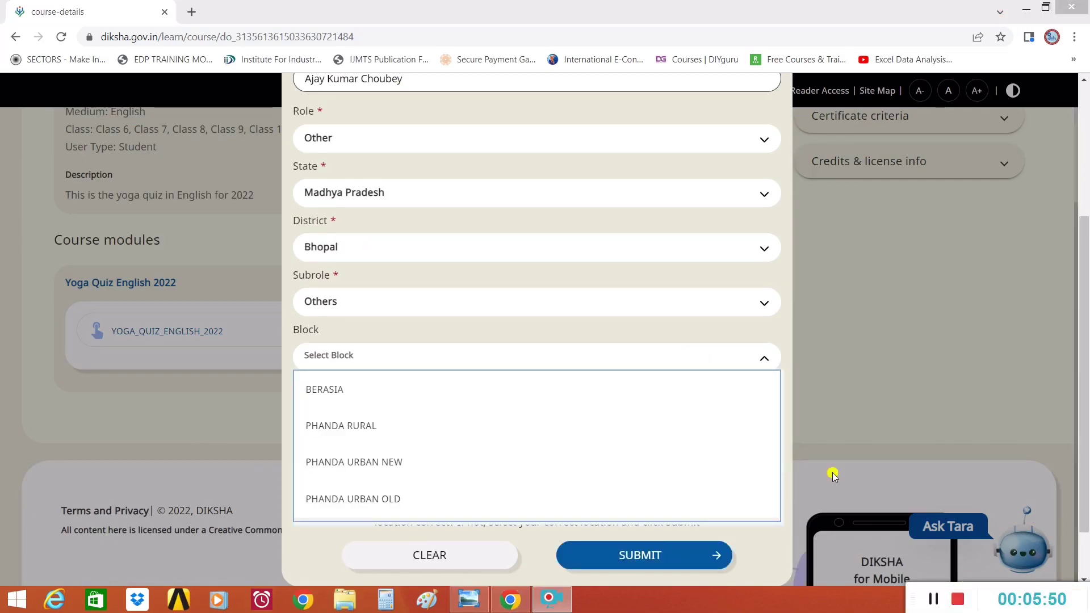
# - Choose the block and cluster, then submit the location details
pyautogui.click(486, 402)
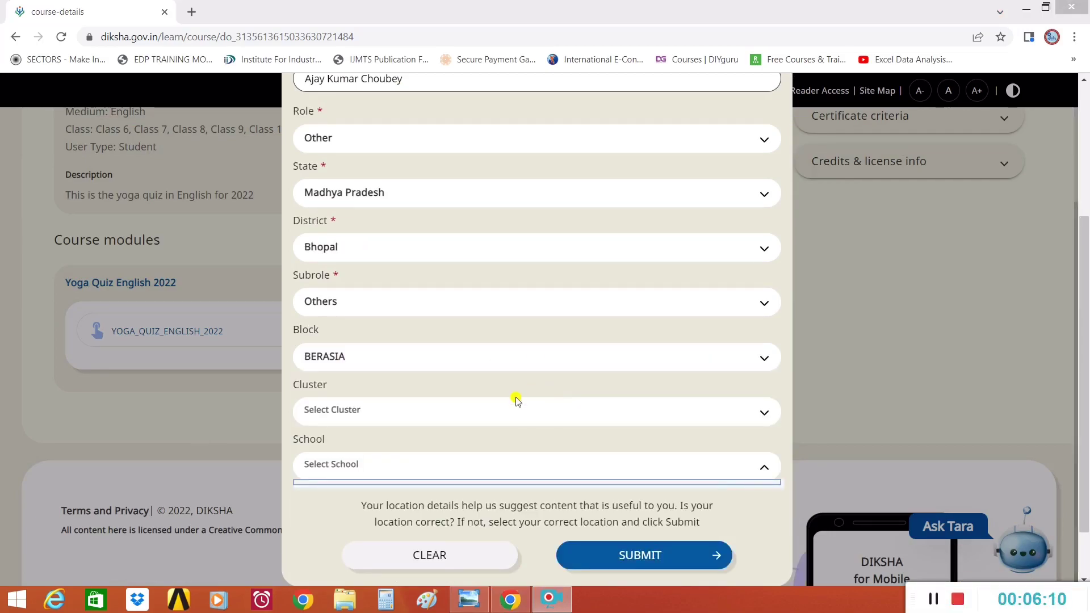
pyautogui.click(499, 409)
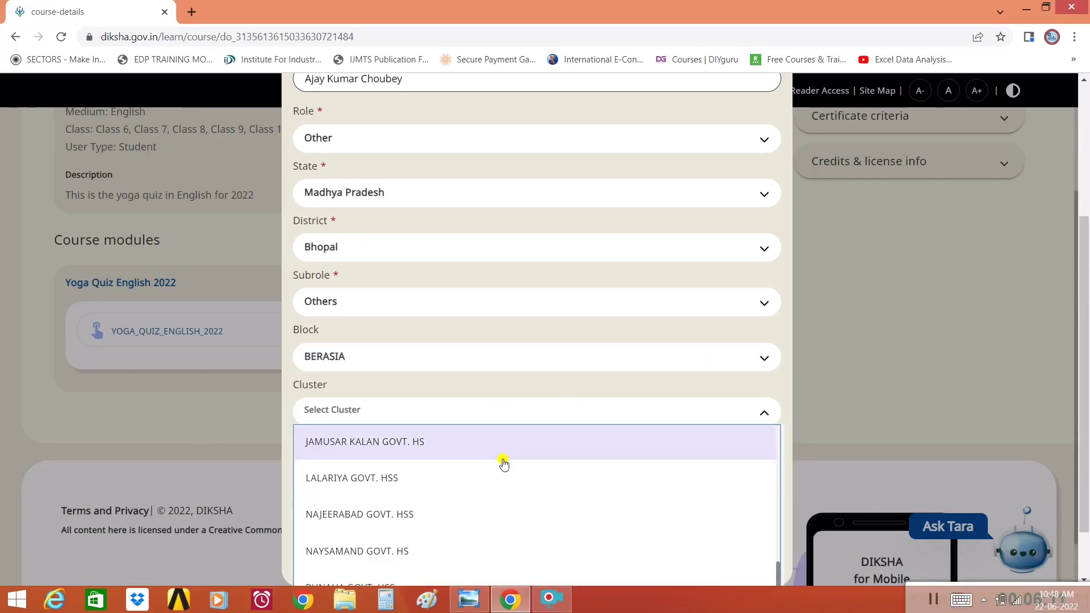
pyautogui.scroll(-1, 506, 471)
pyautogui.scroll(-1, 507, 471)
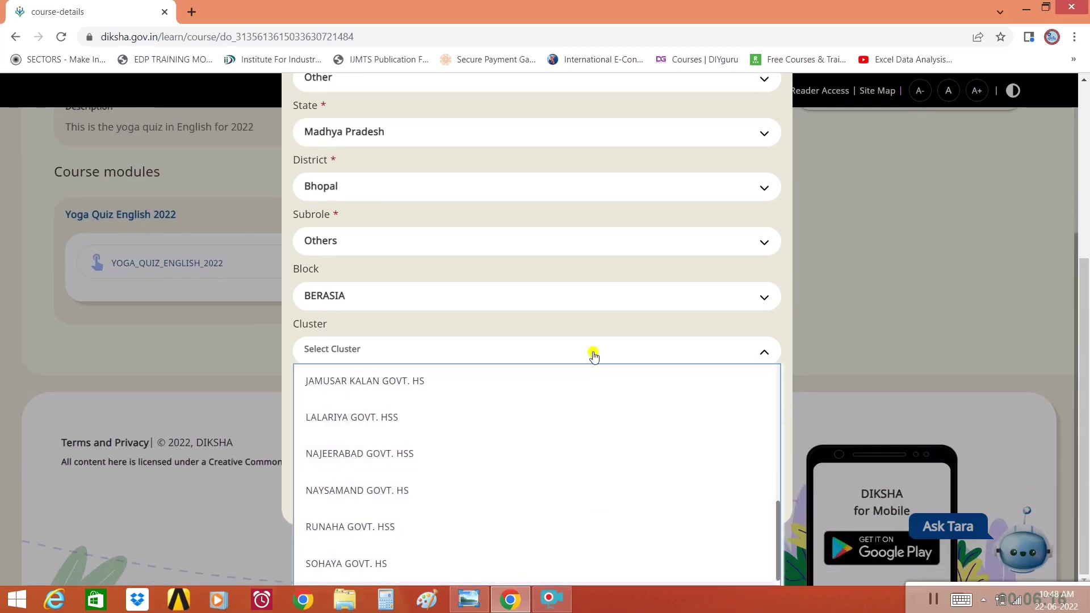
pyautogui.click(540, 381)
pyautogui.click(486, 467)
pyautogui.scroll(-6, 494, 516)
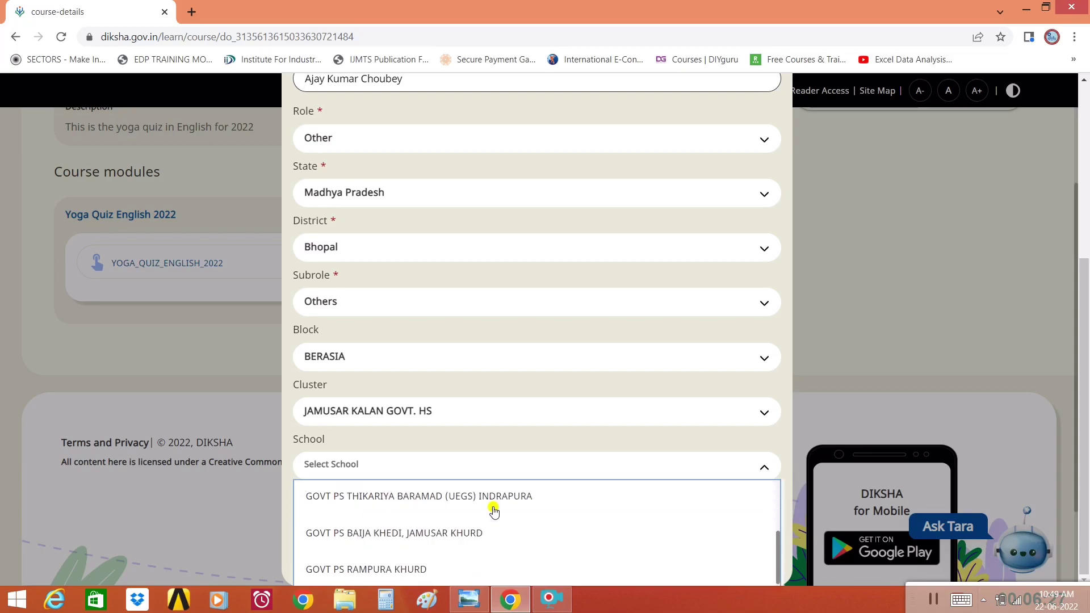
pyautogui.scroll(2, 498, 523)
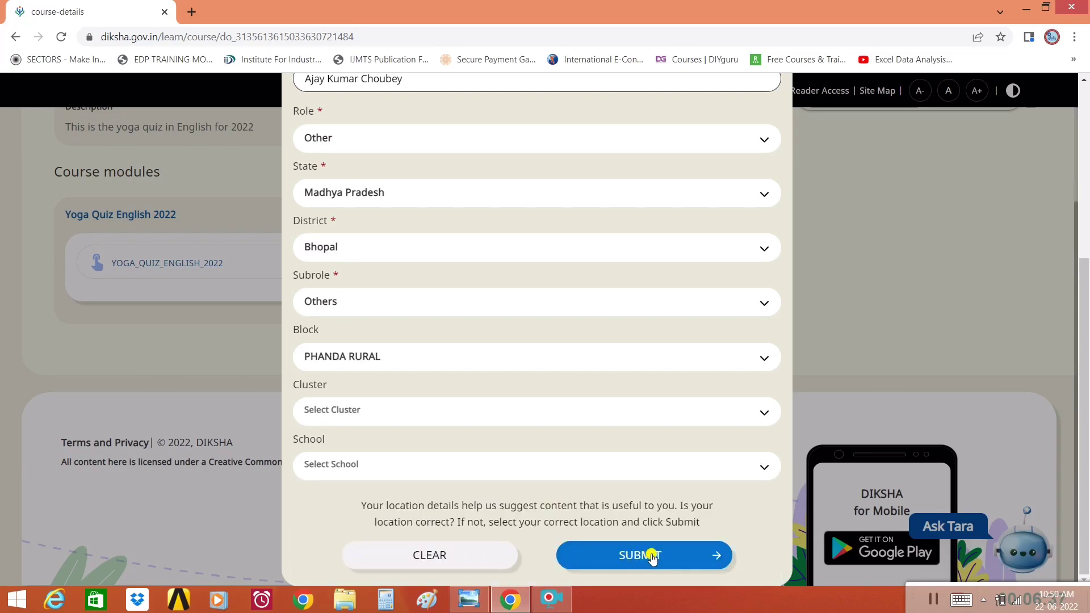
pyautogui.click(652, 556)
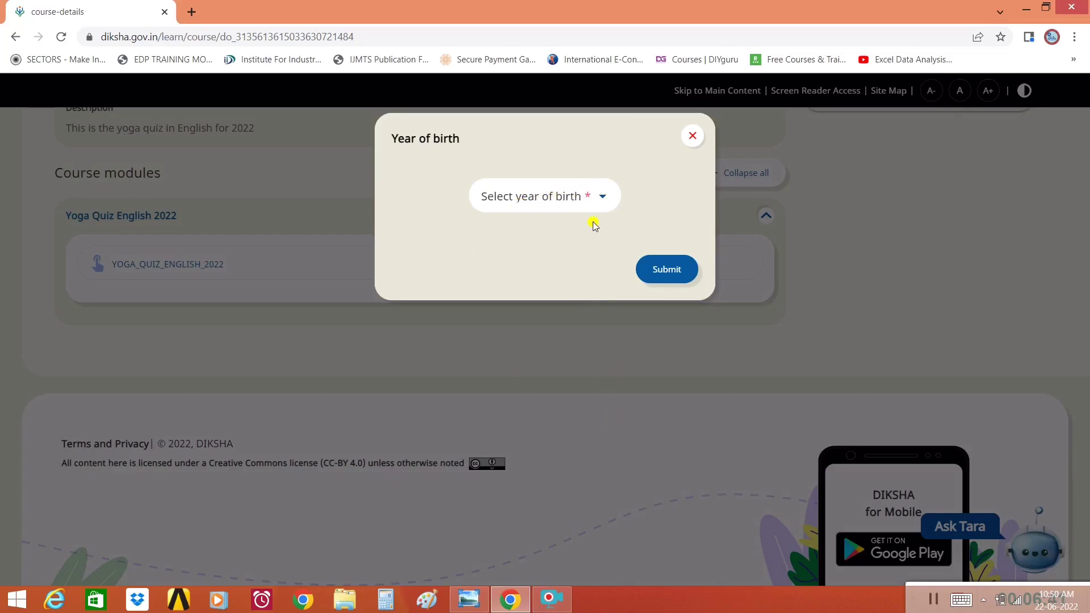
# - Submit 1985 as the year of birth and enrol in the Yoga Quiz English 2022 course
pyautogui.click(586, 205)
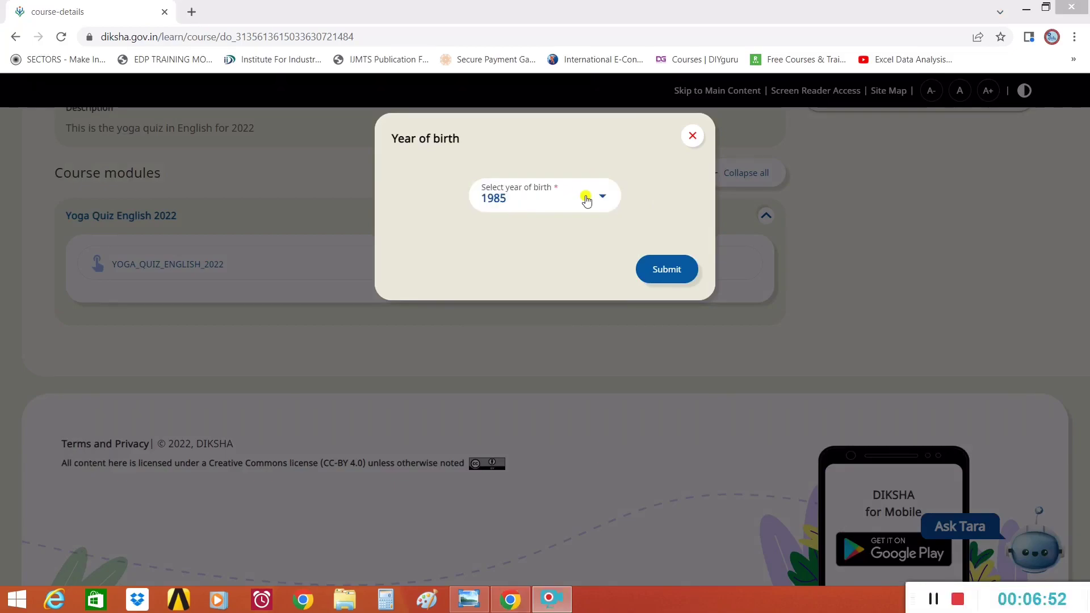
pyautogui.click(667, 282)
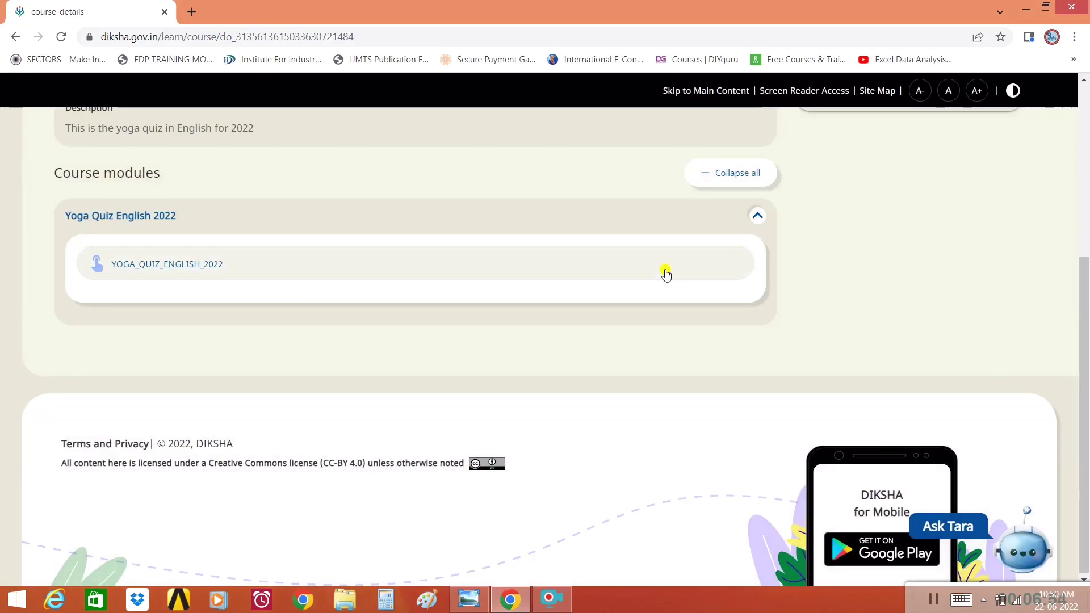
pyautogui.scroll(5, 924, 343)
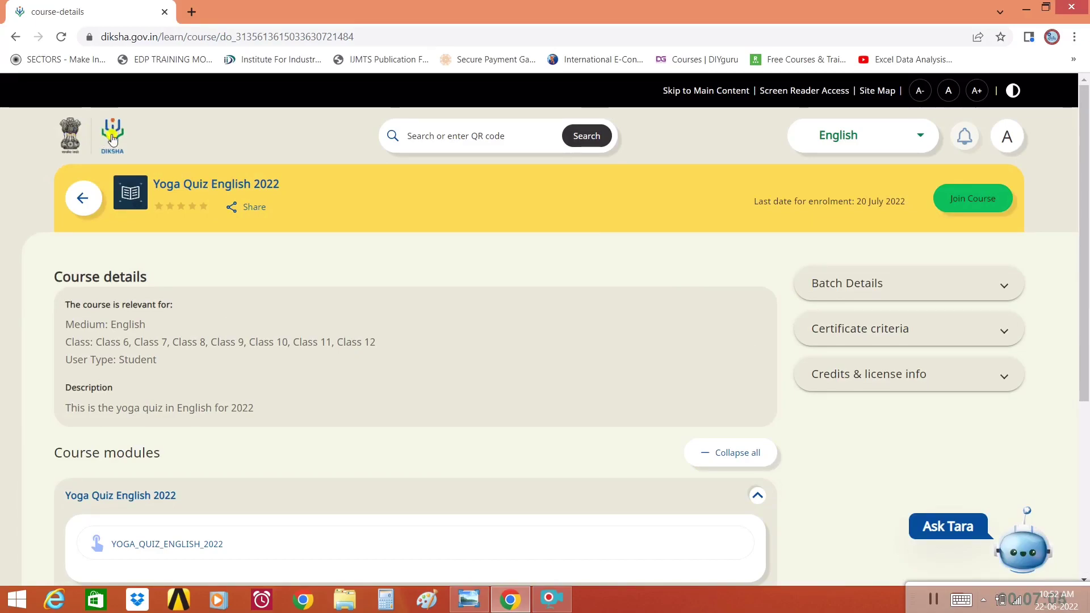
pyautogui.click(1007, 136)
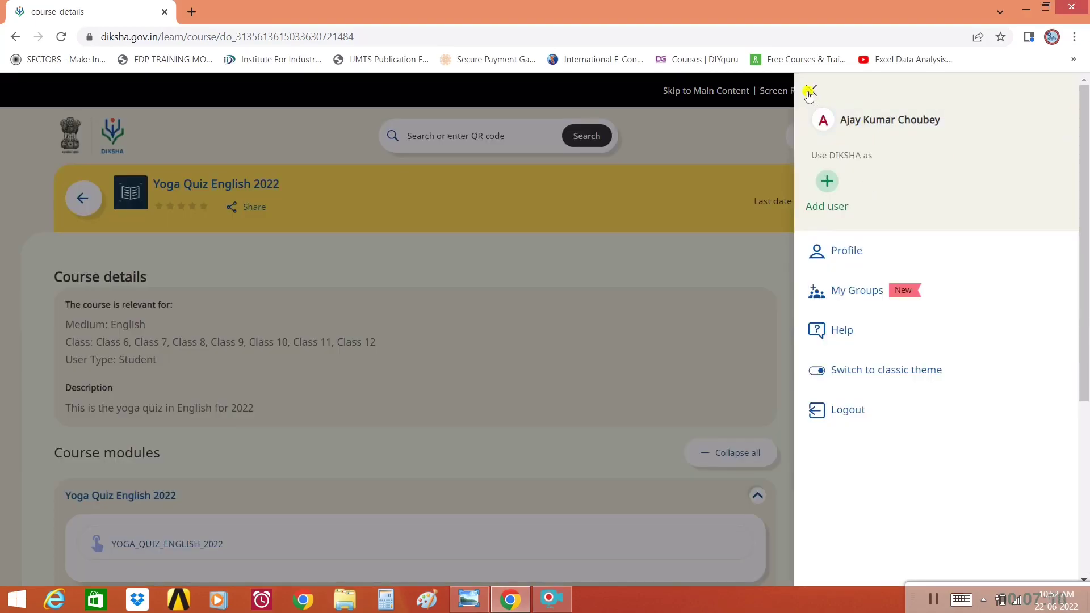
pyautogui.click(809, 92)
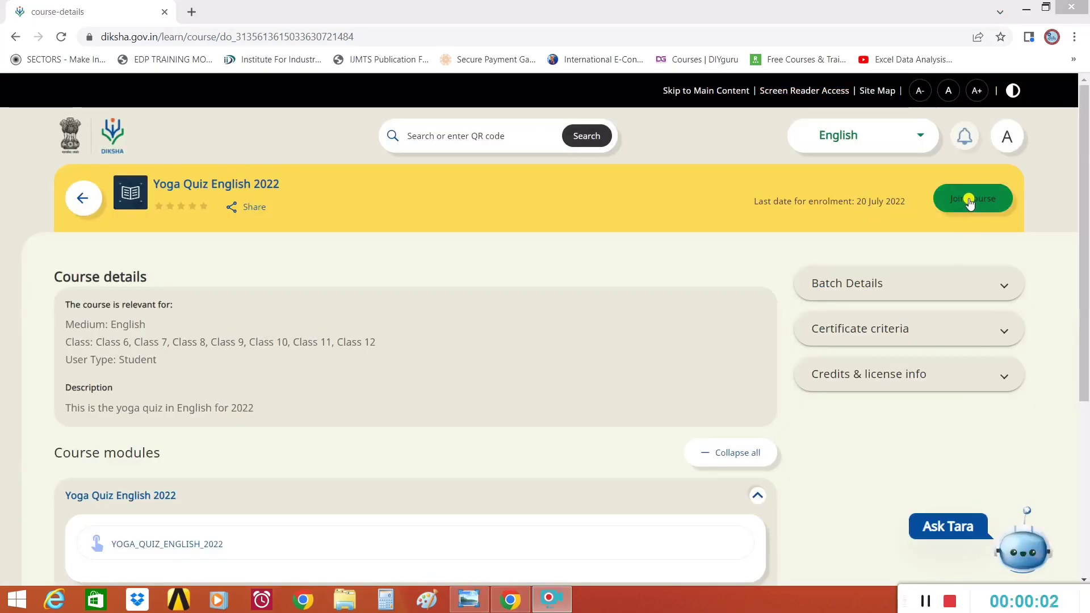
pyautogui.click(970, 200)
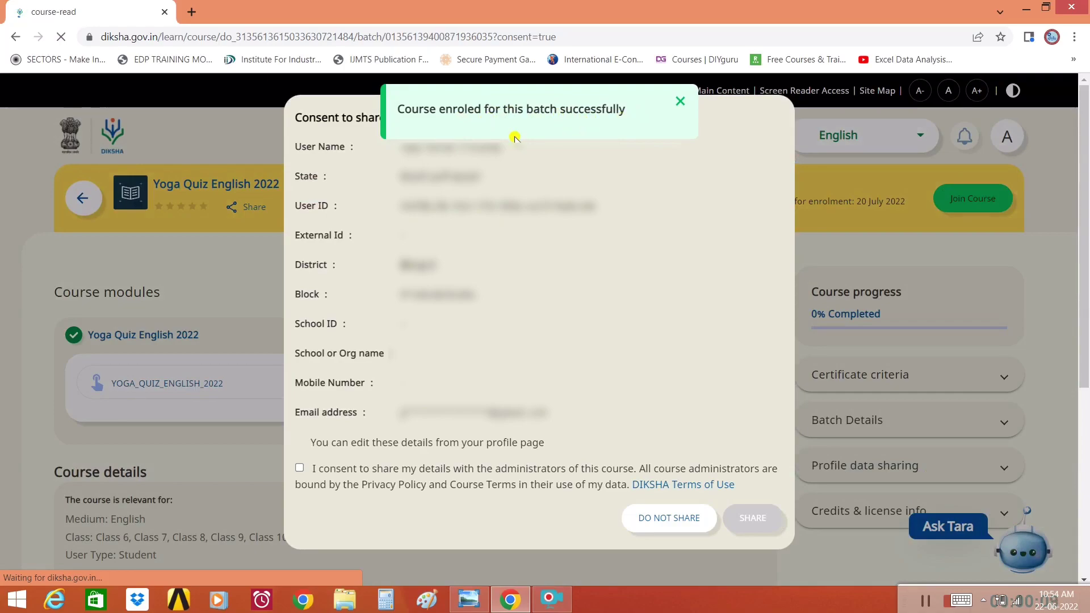
# - Leave the consent checkbox unticked and choose DO NOT SHARE for profile details
pyautogui.moveTo(404, 148); pyautogui.dragTo(573, 336)
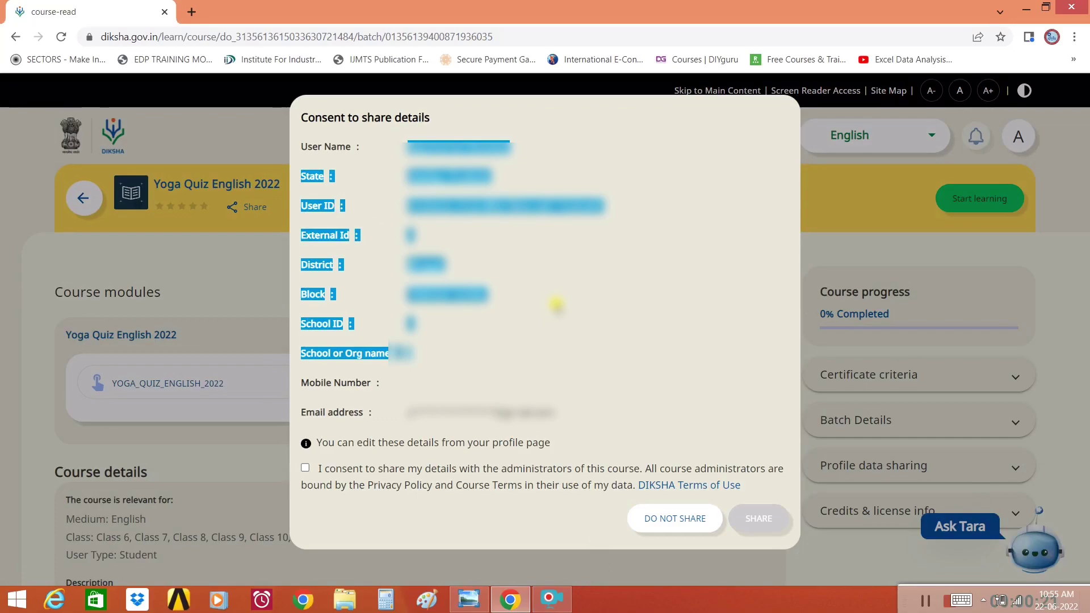
pyautogui.tripleClick(436, 203)
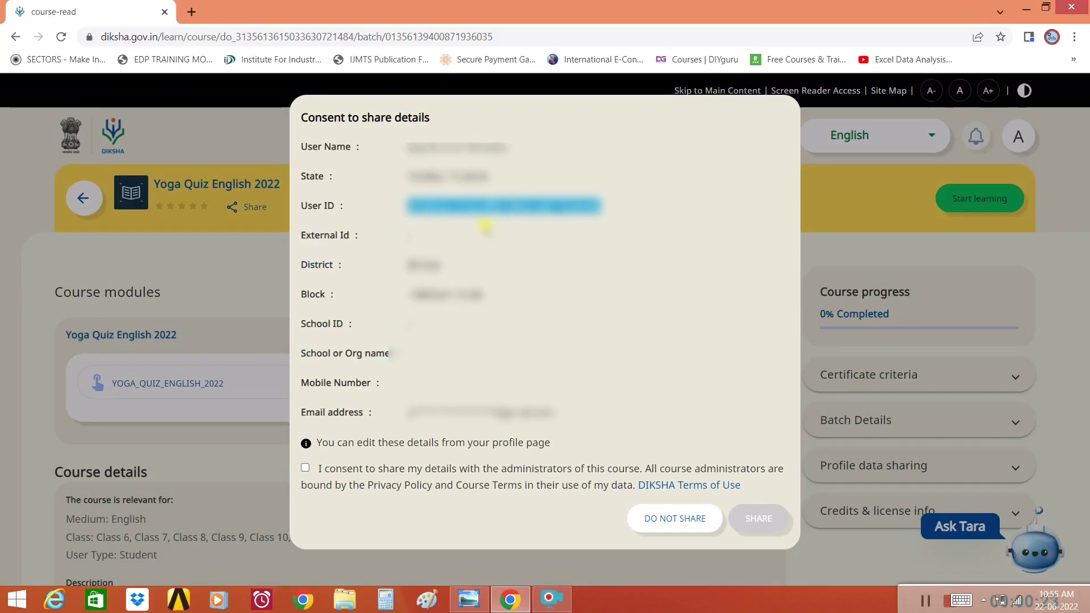
pyautogui.click(316, 477)
pyautogui.click(316, 477)
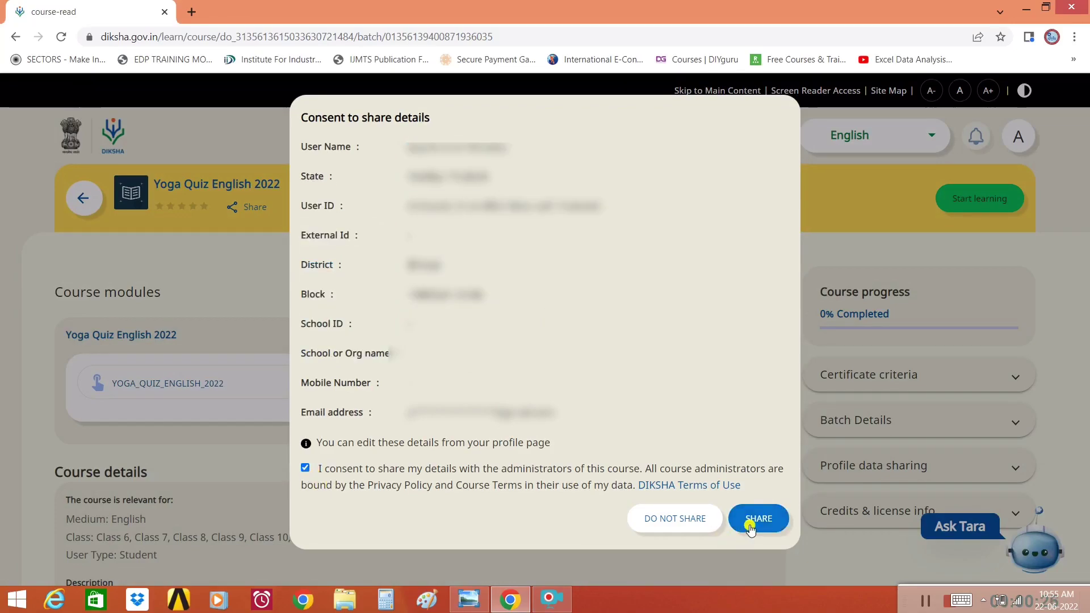
pyautogui.click(389, 483)
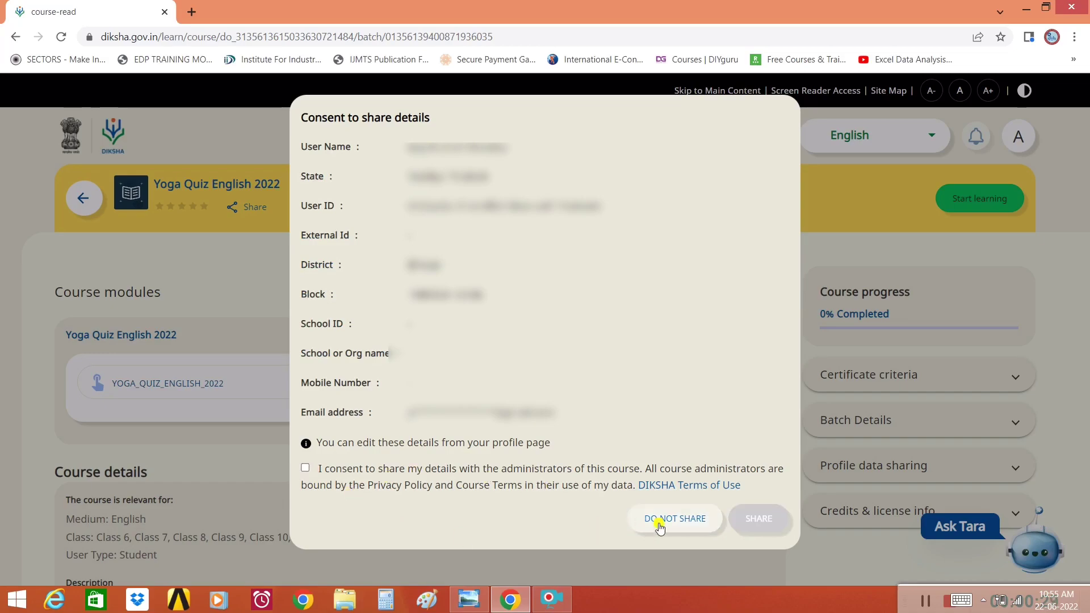
pyautogui.click(683, 517)
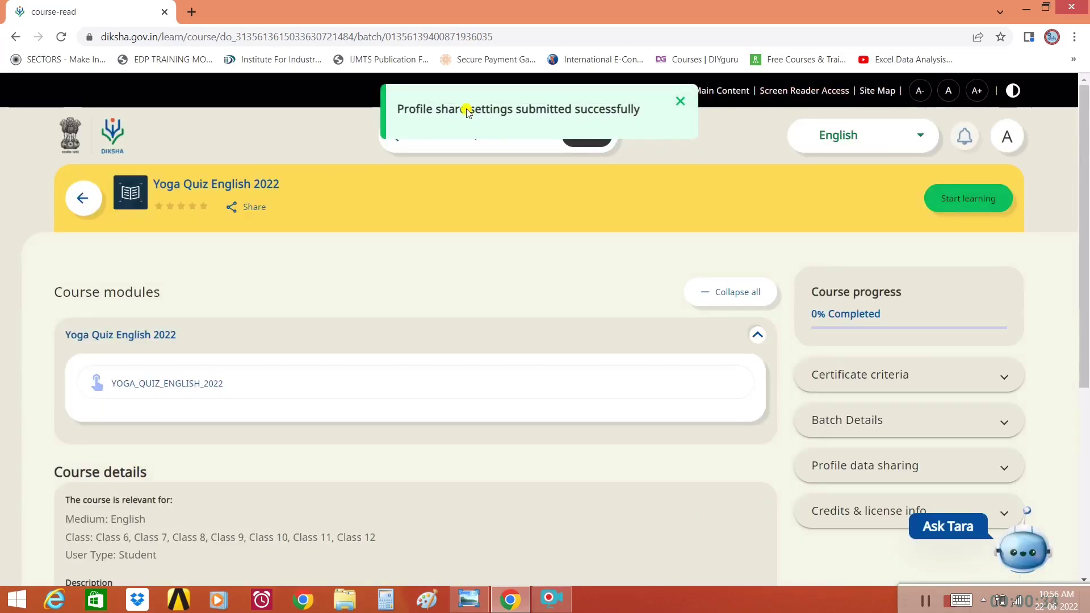
# - Start learning, tick 'Do not show this message again' for the profile name, and continue
pyautogui.doubleClick(832, 290)
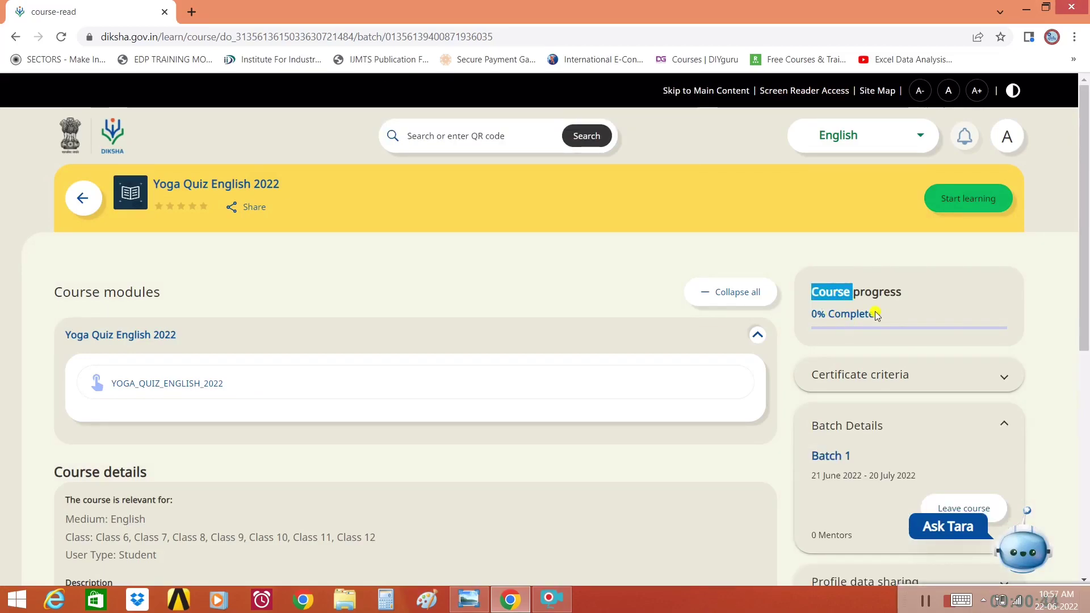
pyautogui.tripleClick(845, 314)
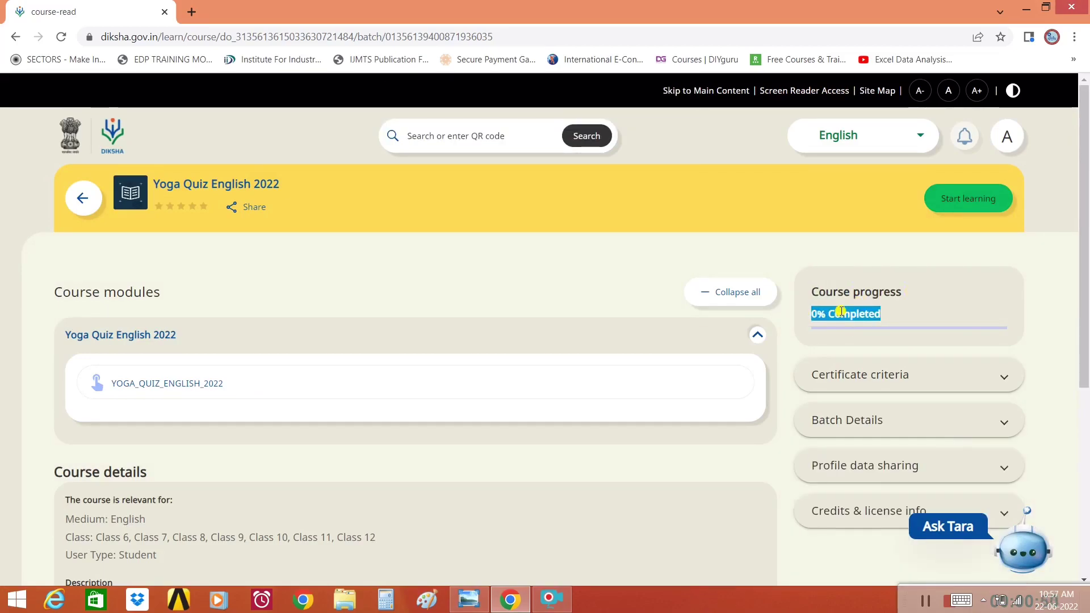
pyautogui.click(946, 427)
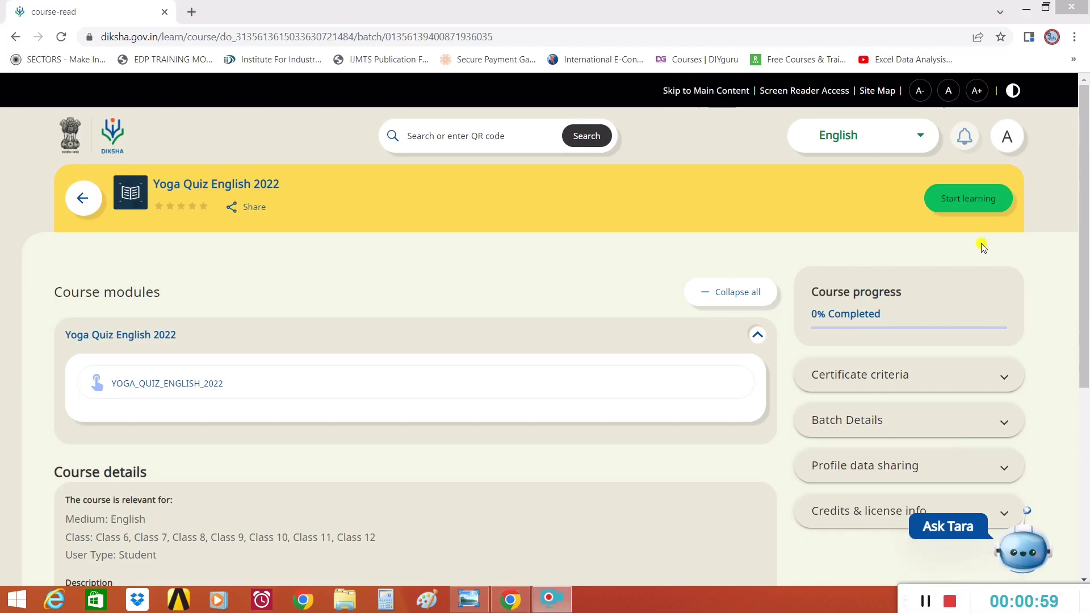
pyautogui.click(967, 197)
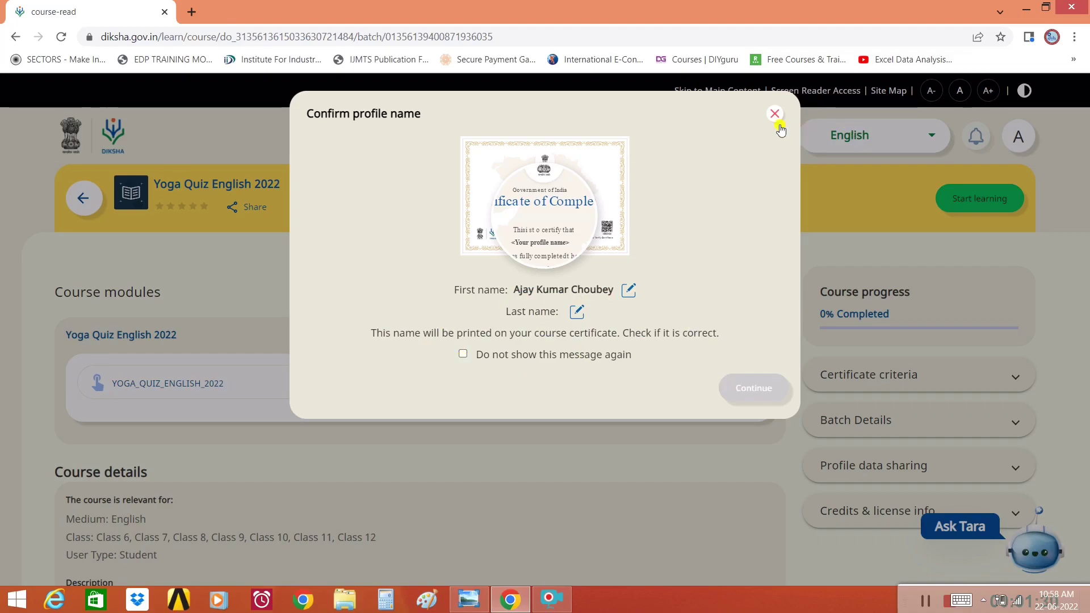
pyautogui.click(463, 354)
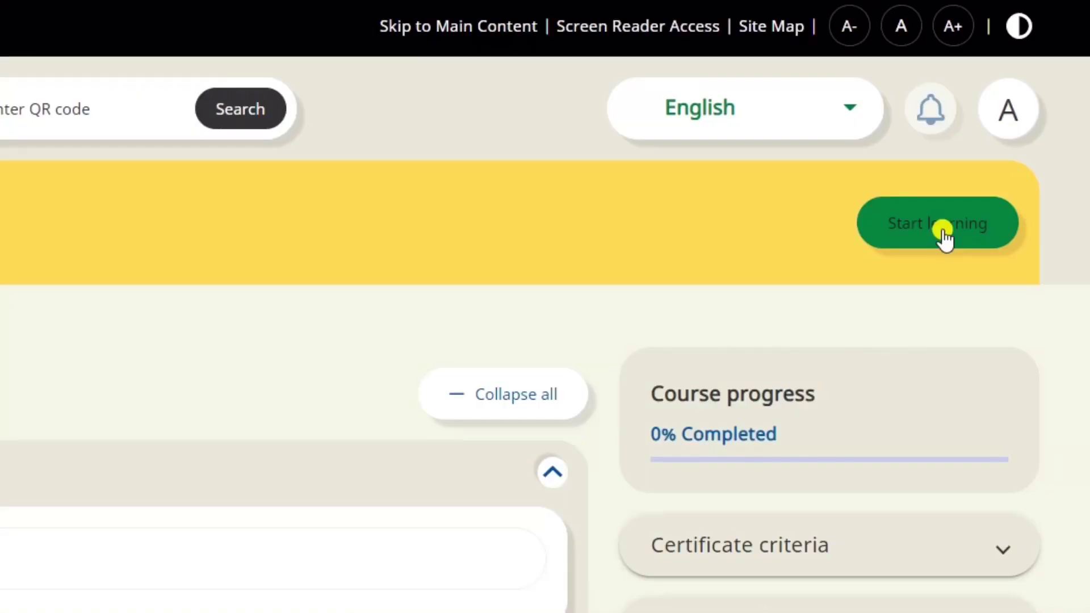
pyautogui.click(980, 199)
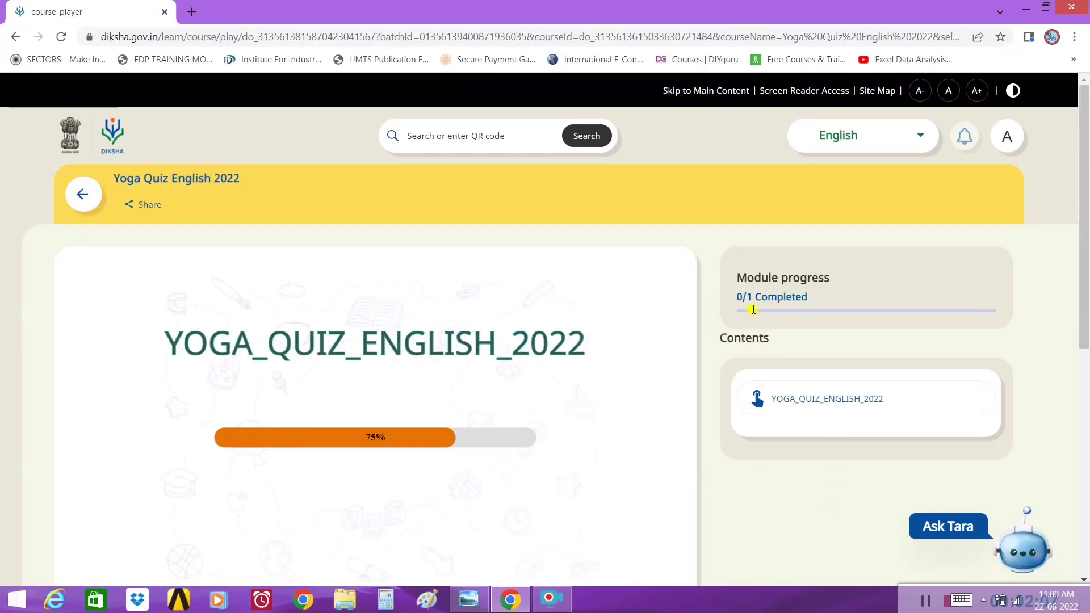
# - Open and close the quiz player menu, then switch the player to fullscreen
pyautogui.scroll(-2, 783, 476)
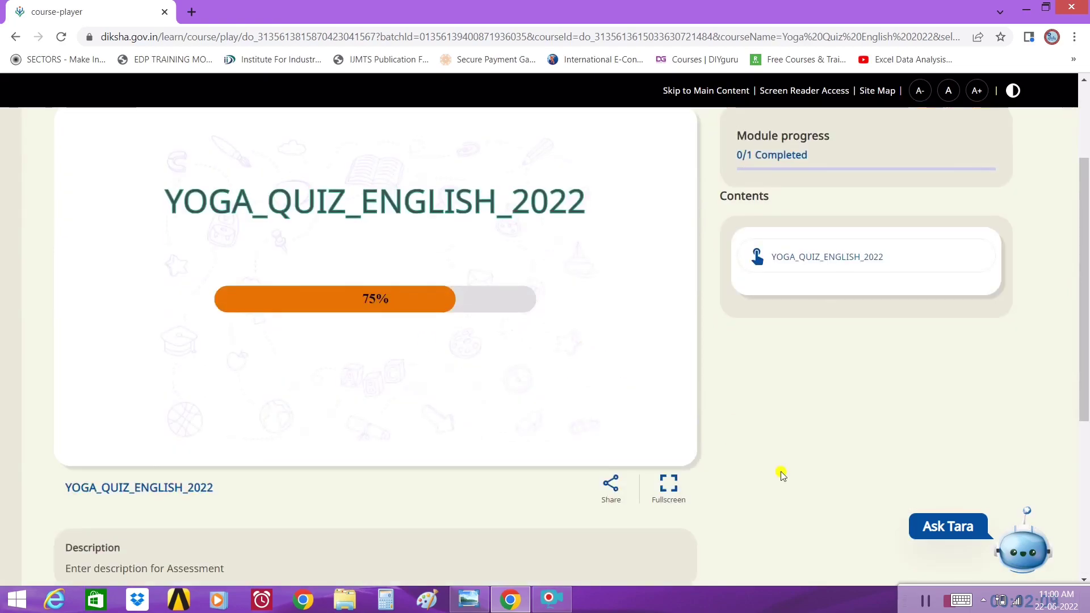
pyautogui.scroll(1, 780, 471)
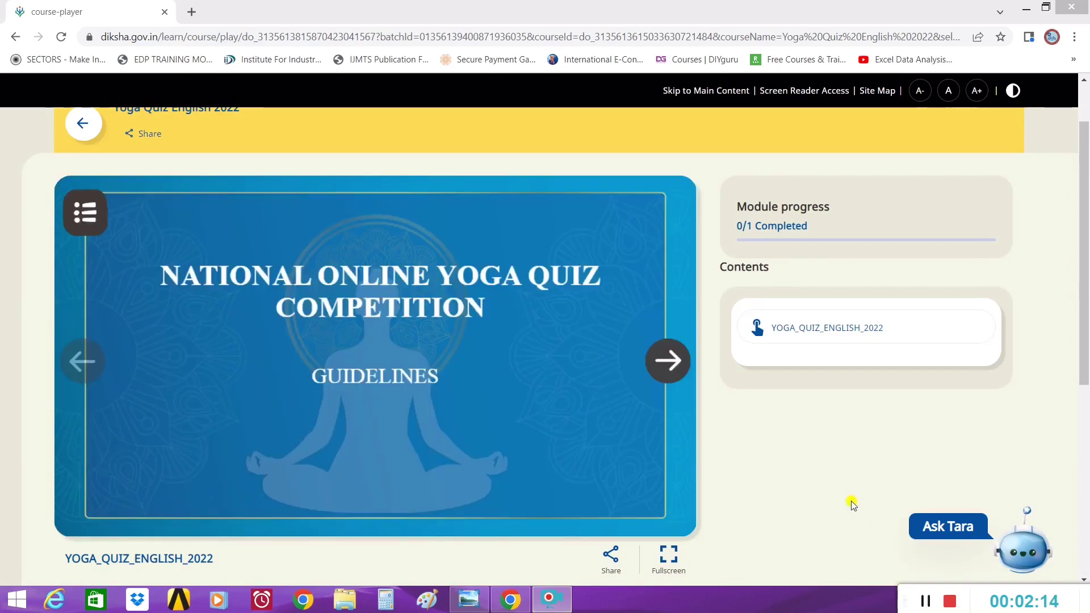
pyautogui.scroll(1, 851, 500)
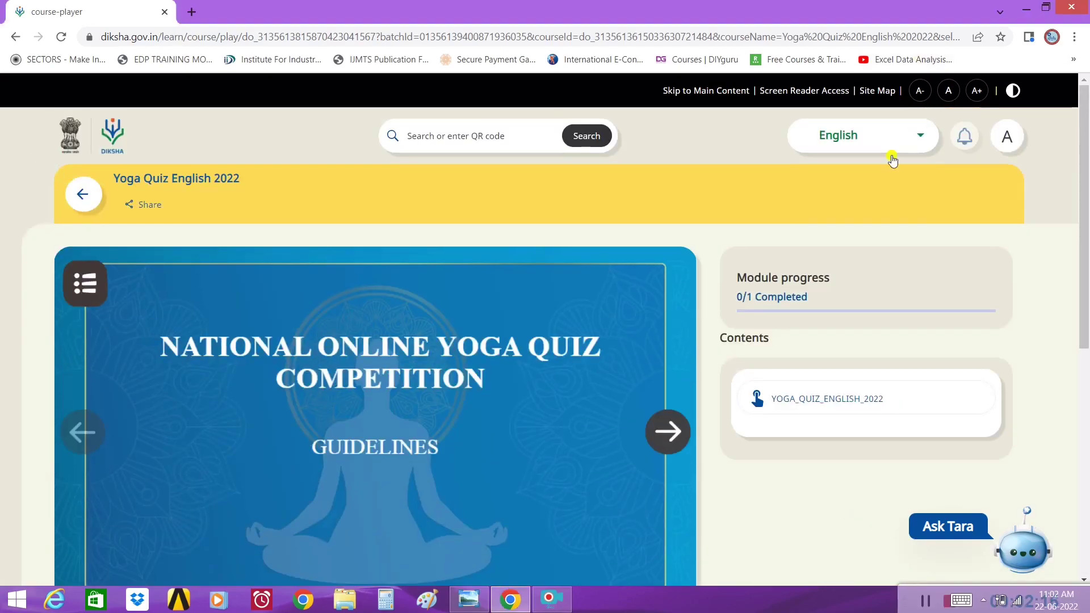
pyautogui.scroll(-1, 567, 411)
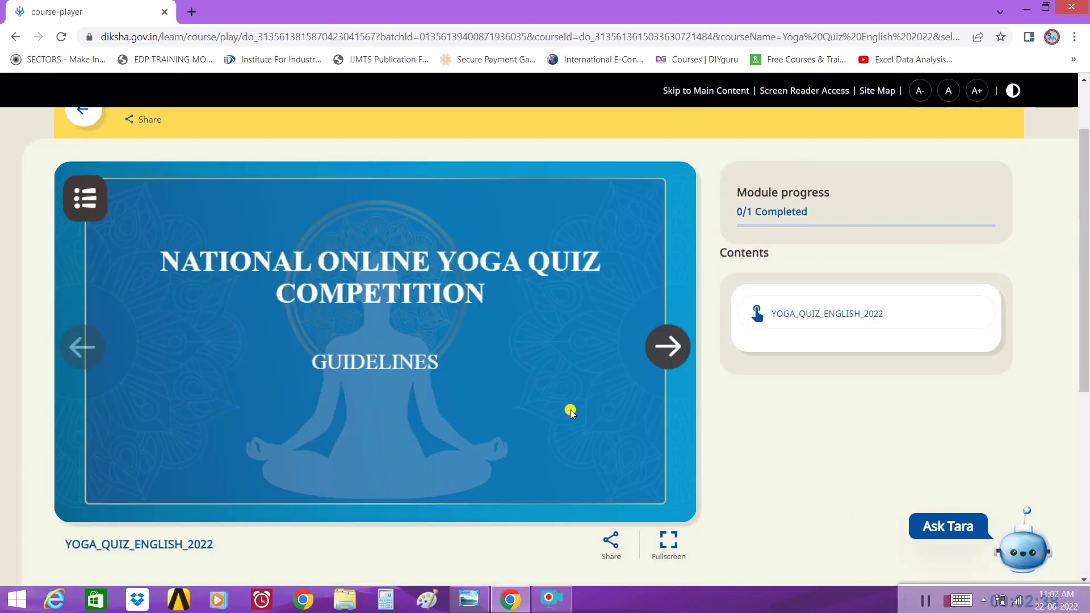
pyautogui.click(93, 208)
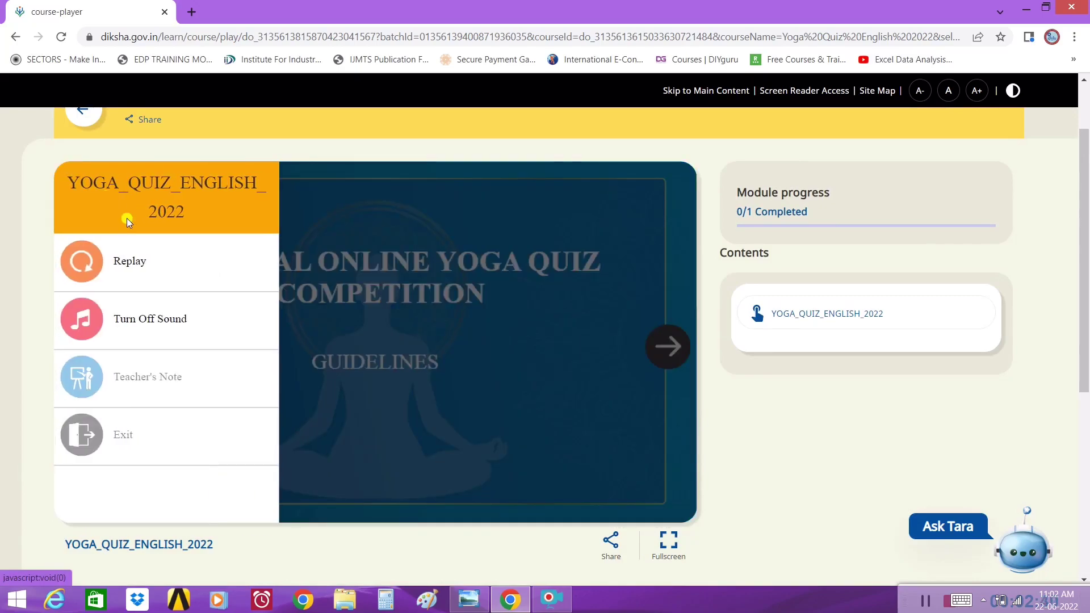
pyautogui.click(160, 436)
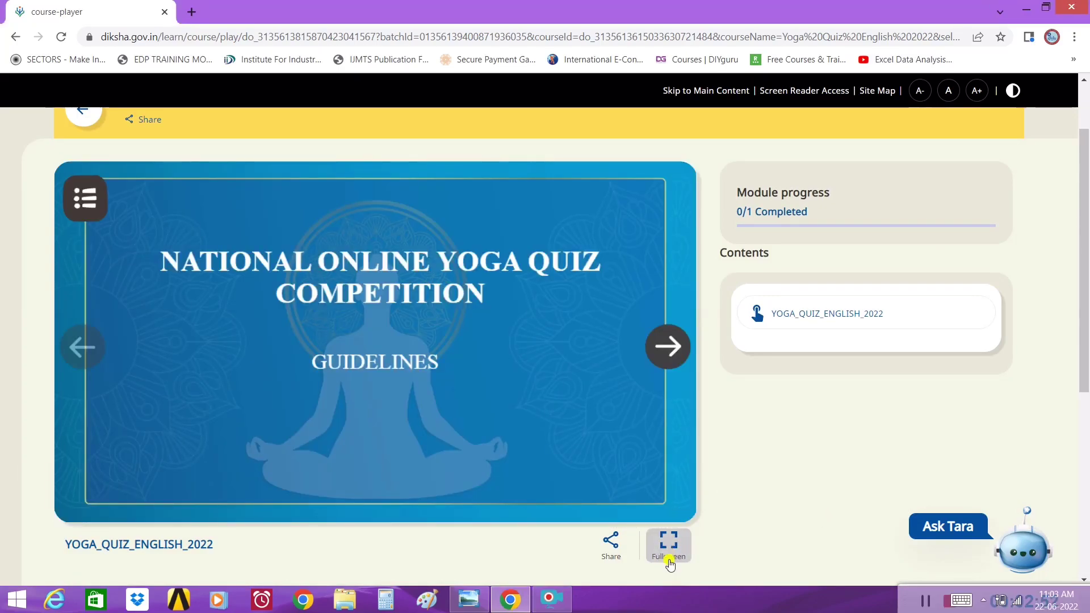
pyautogui.click(667, 554)
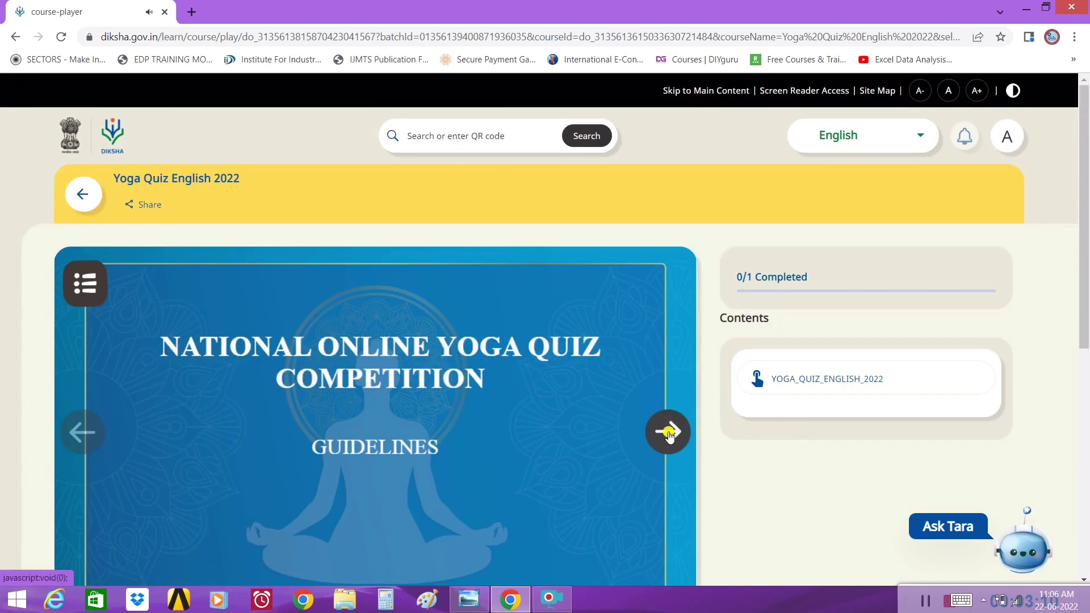
# - Advance through the Introduction, Objectives, Guidelines and Time and Date slides to the first question
pyautogui.click(665, 434)
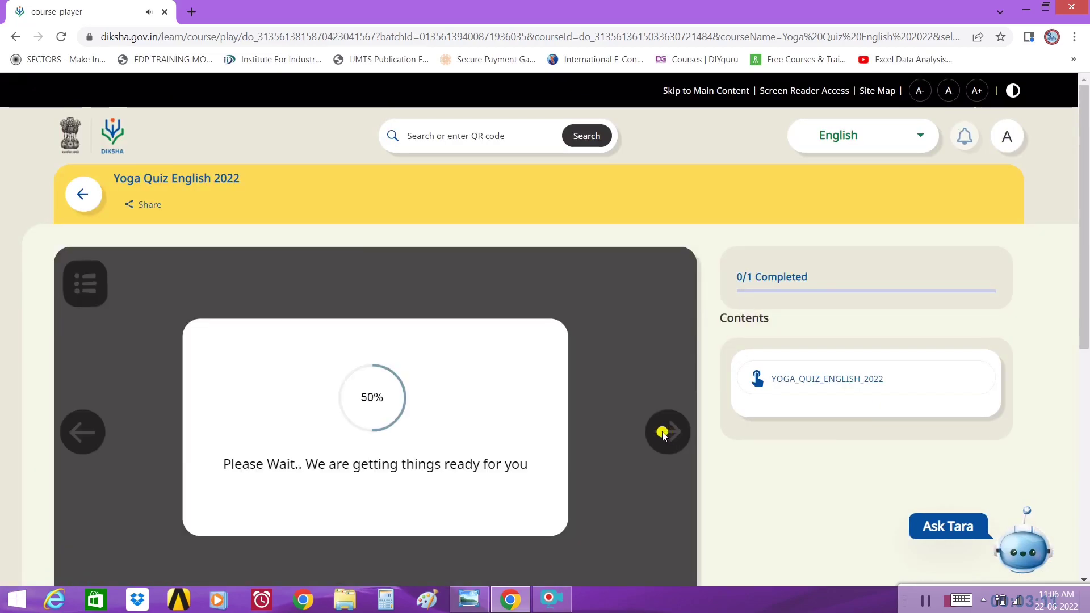
pyautogui.scroll(-1, 663, 433)
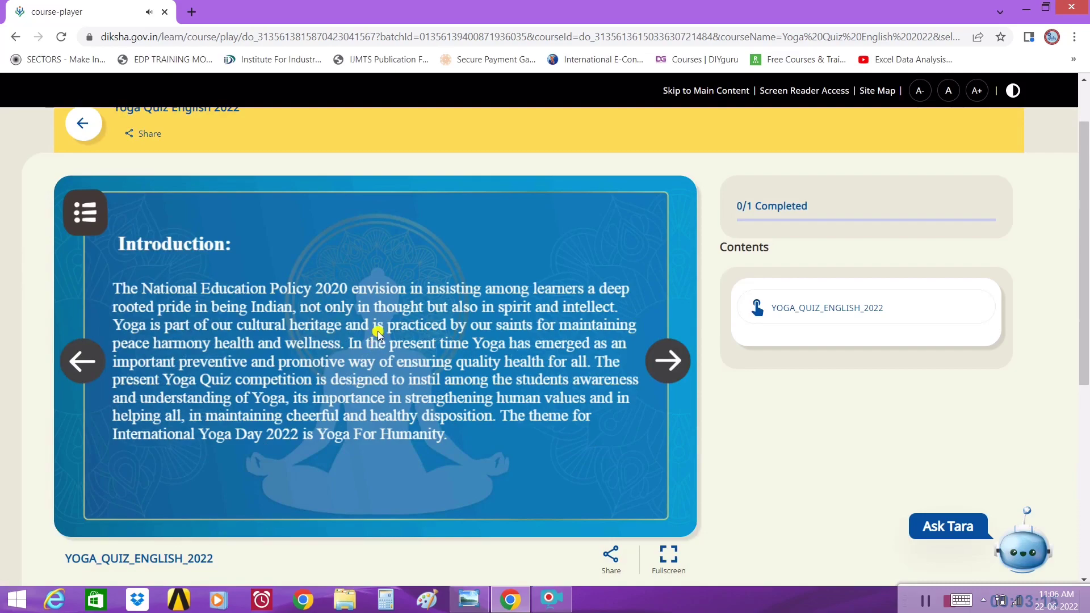
pyautogui.click(668, 361)
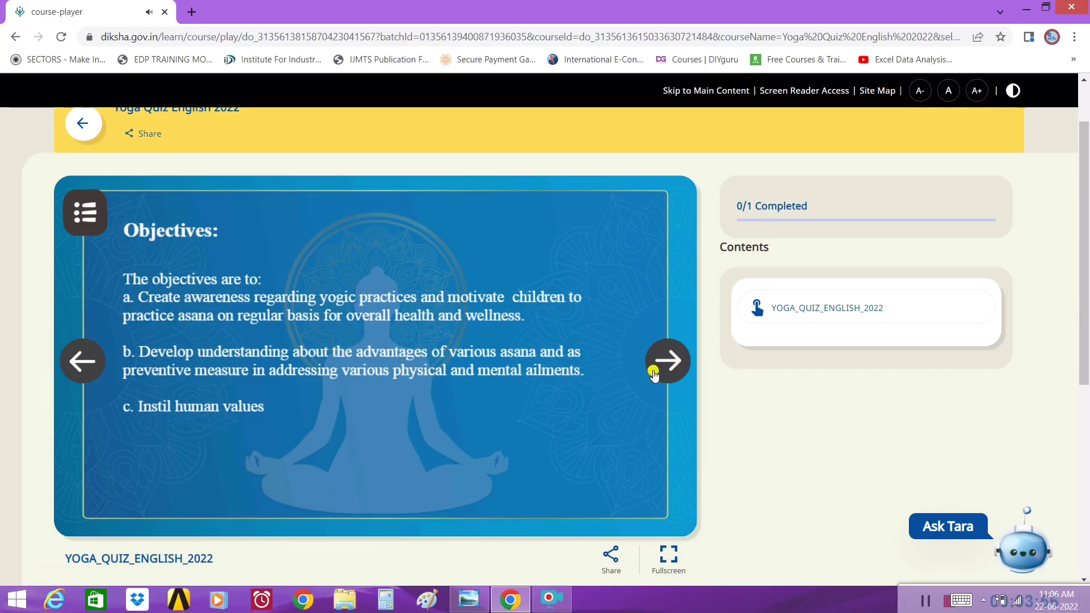
pyautogui.click(666, 367)
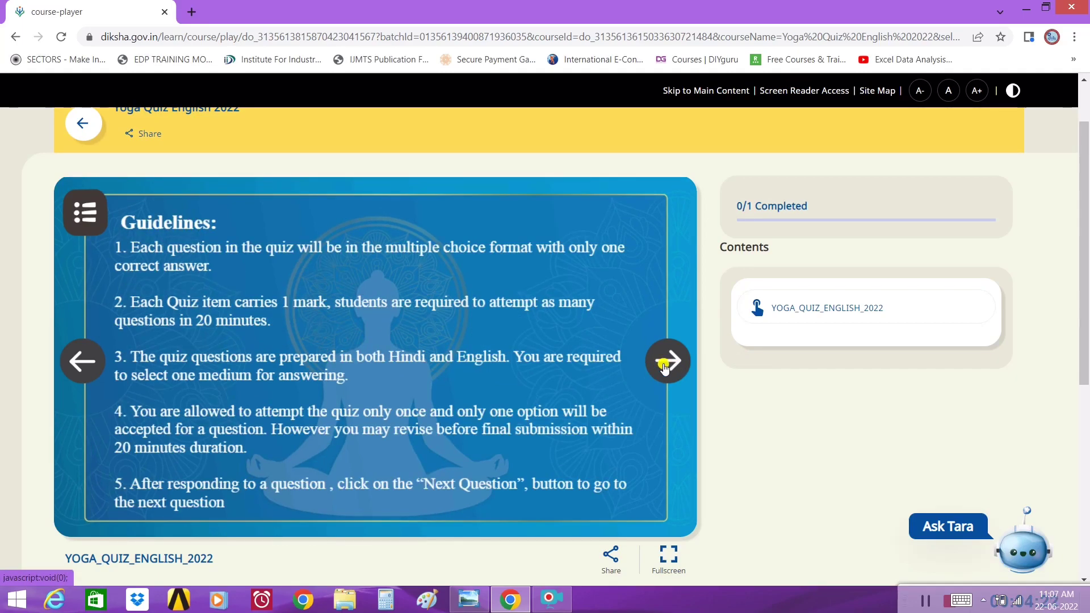
pyautogui.click(666, 366)
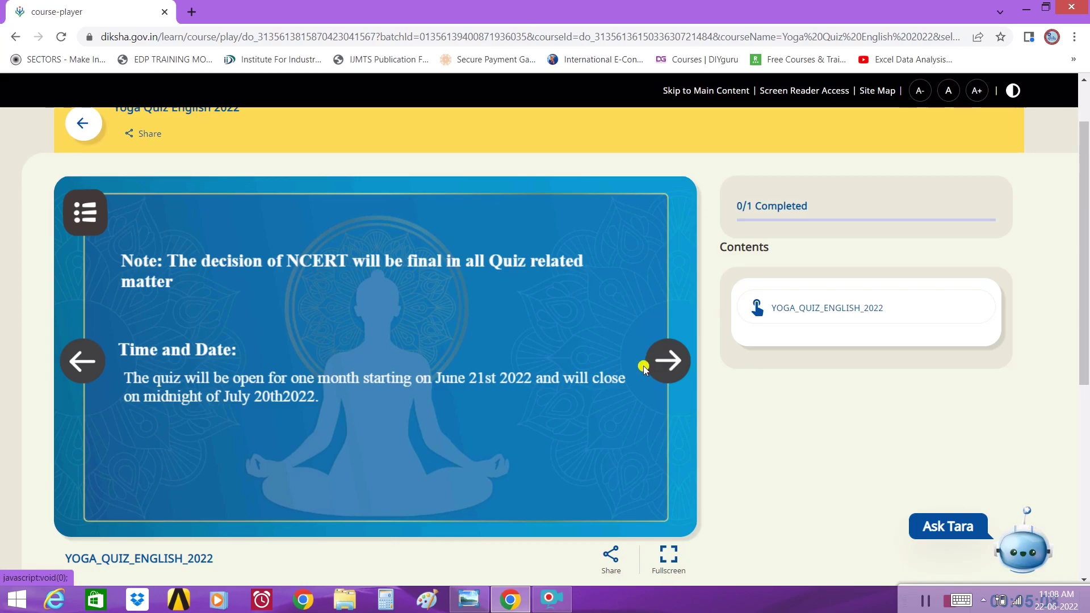
pyautogui.click(662, 364)
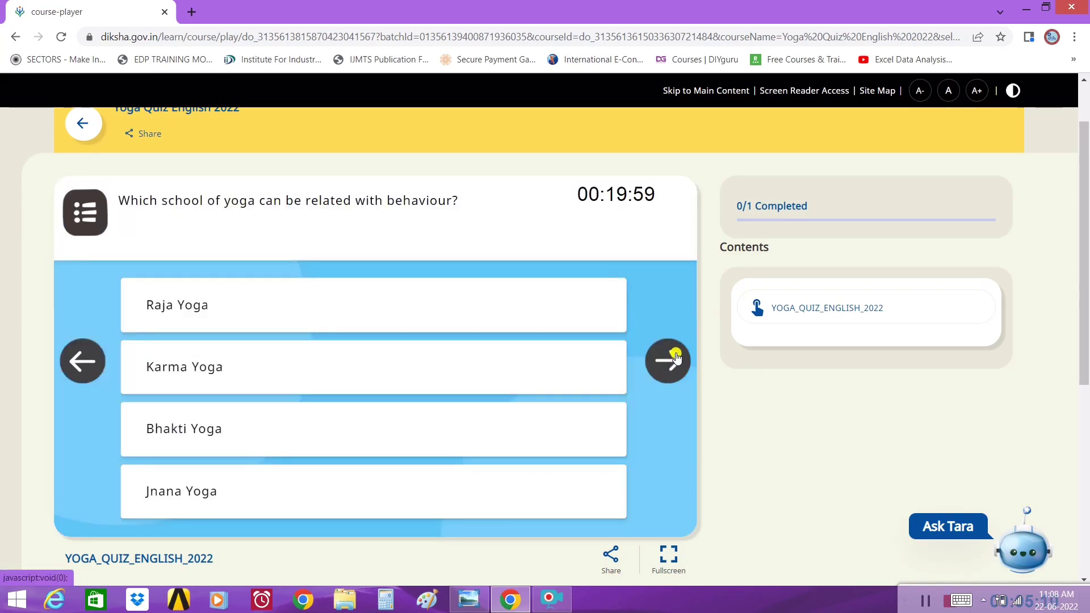
# - Answer Sanskrit for the Pranayam question and Karma for the next, reaching the submit summary
pyautogui.click(556, 601)
pyautogui.click(921, 603)
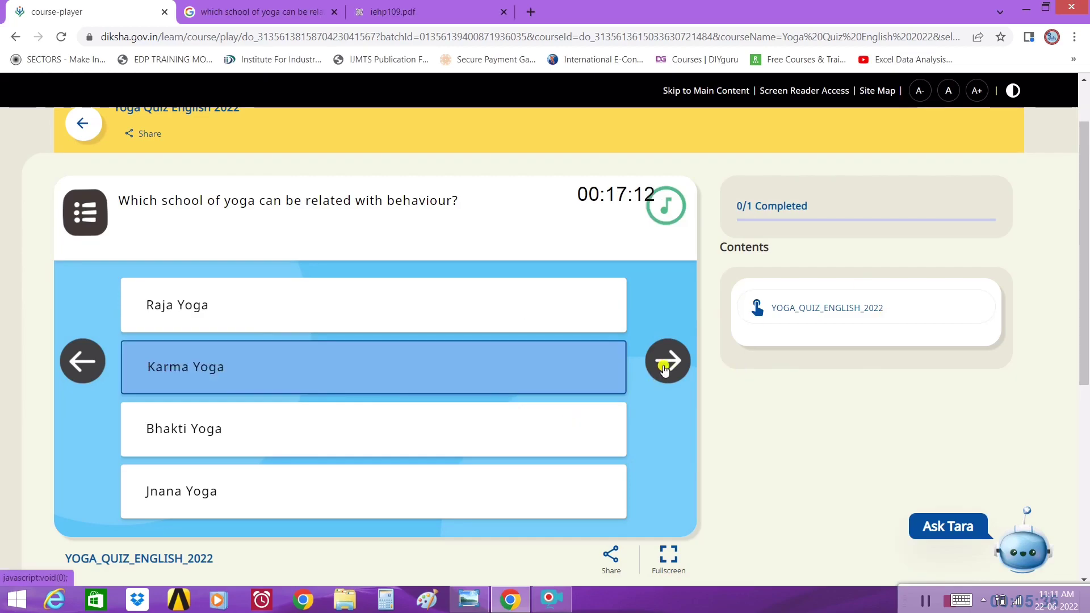
pyautogui.click(665, 367)
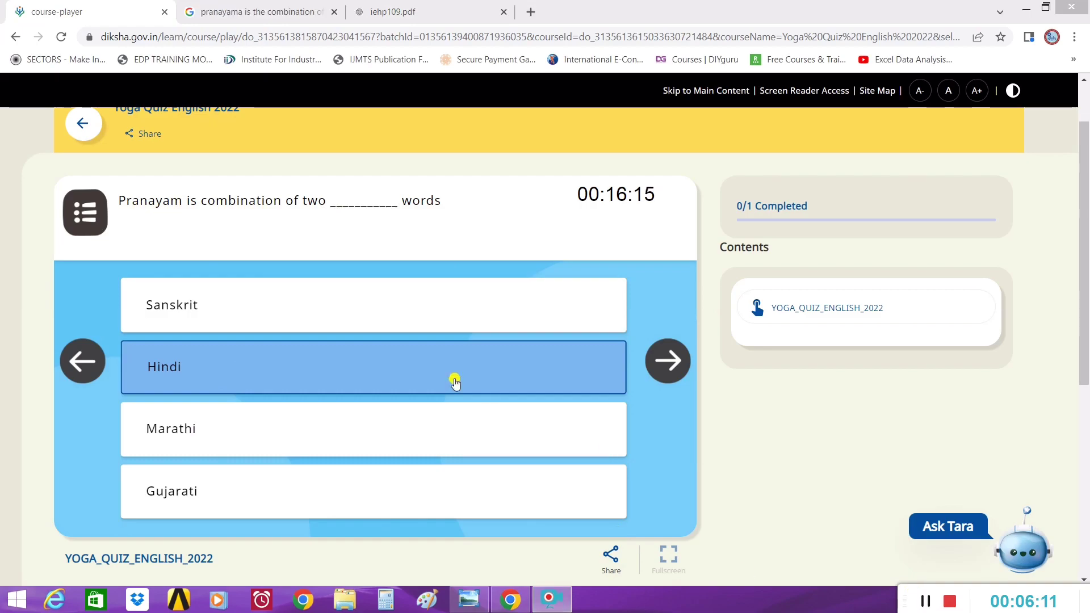
pyautogui.click(220, 293)
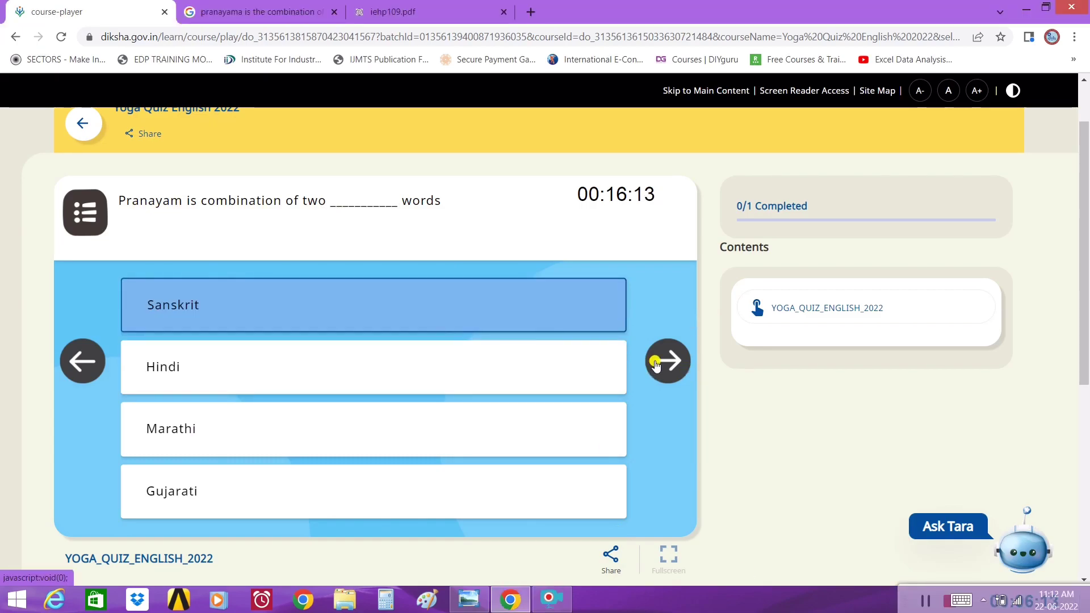
pyautogui.click(662, 363)
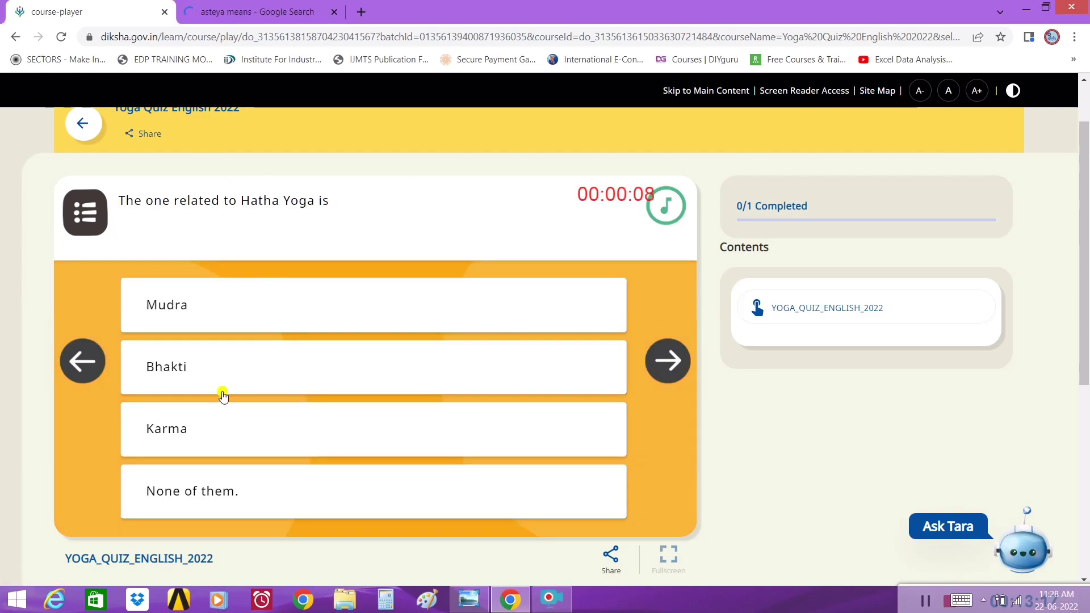
pyautogui.click(223, 487)
pyautogui.click(380, 438)
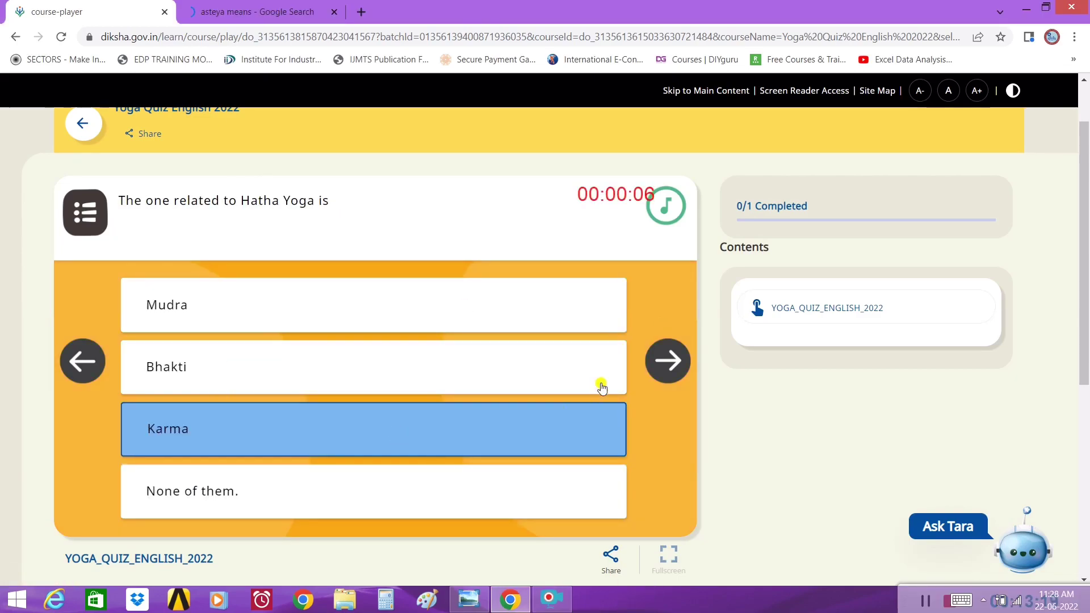
pyautogui.click(666, 360)
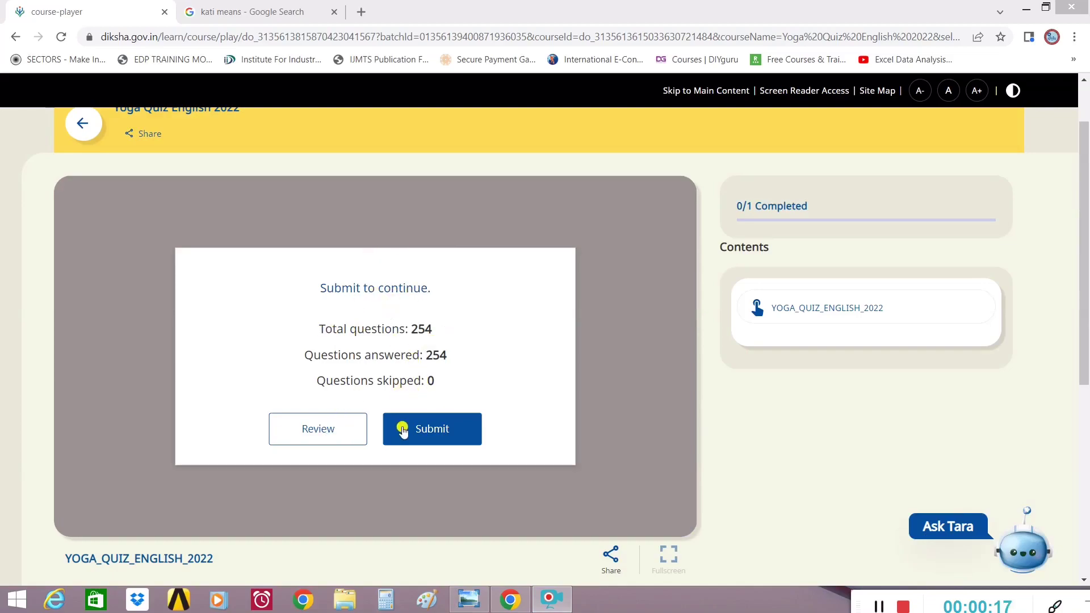
# - Submit the Yoga Quiz English 2022 answers and give the content a five-star rating
pyautogui.click(433, 430)
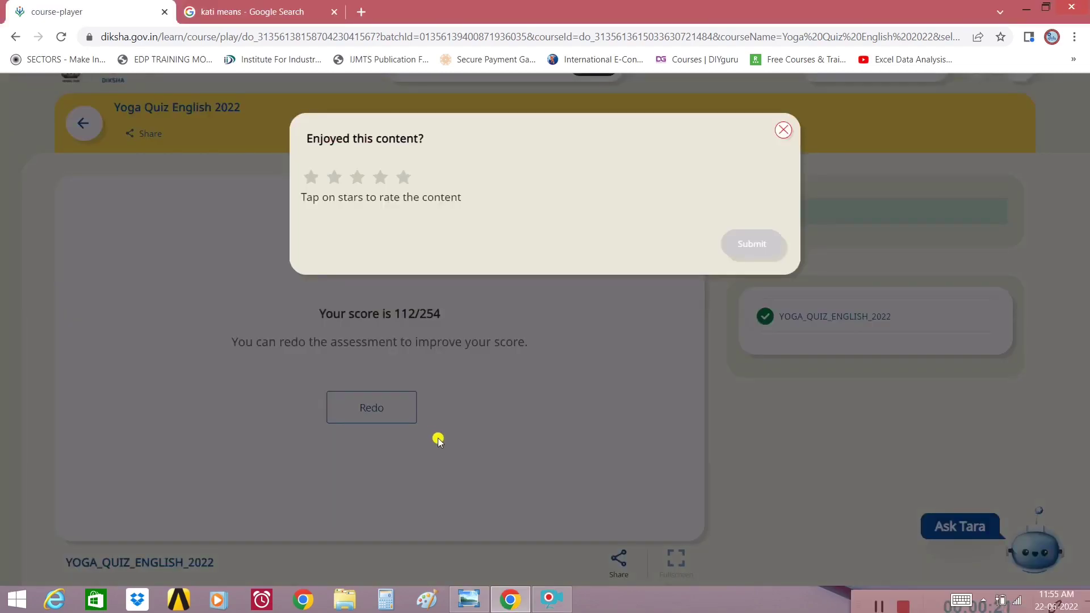
pyautogui.moveTo(310, 141); pyautogui.dragTo(457, 144)
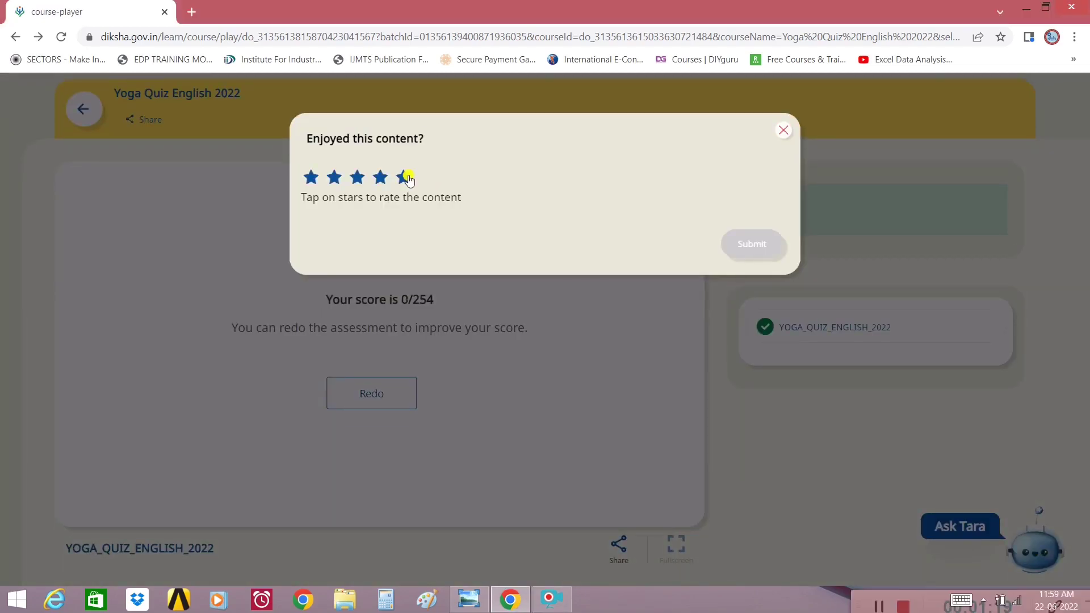
pyautogui.click(403, 178)
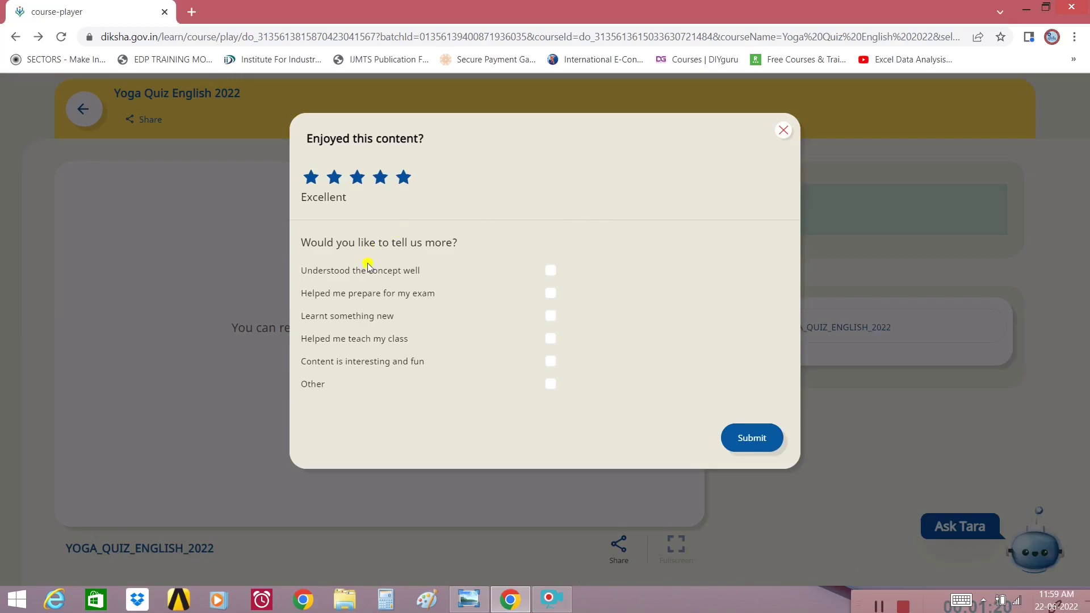
# - Send feedback that the concept was understood well and helped teach the class, then dismiss the congratulations
pyautogui.click(550, 271)
pyautogui.click(551, 339)
pyautogui.click(762, 441)
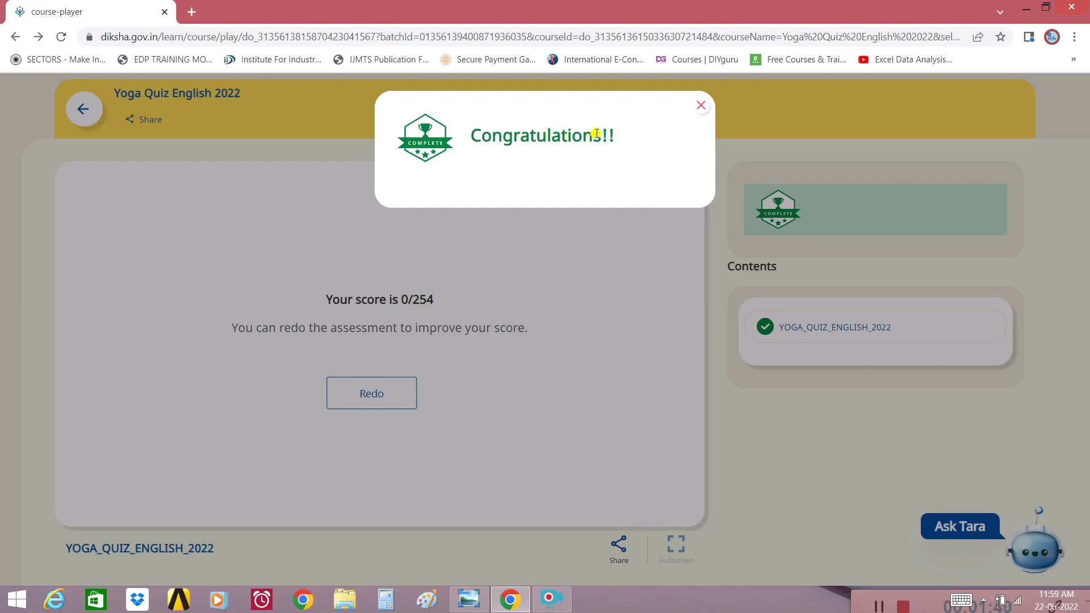
pyautogui.click(704, 107)
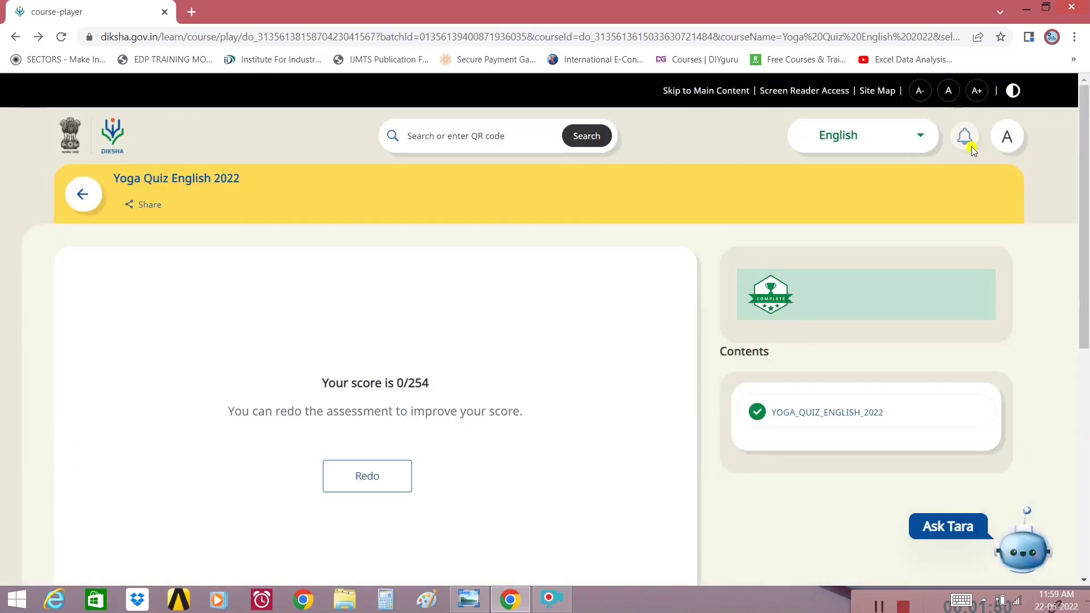
# - Go to the signed-in user's Profile page from the avatar's account menu
pyautogui.click(1009, 137)
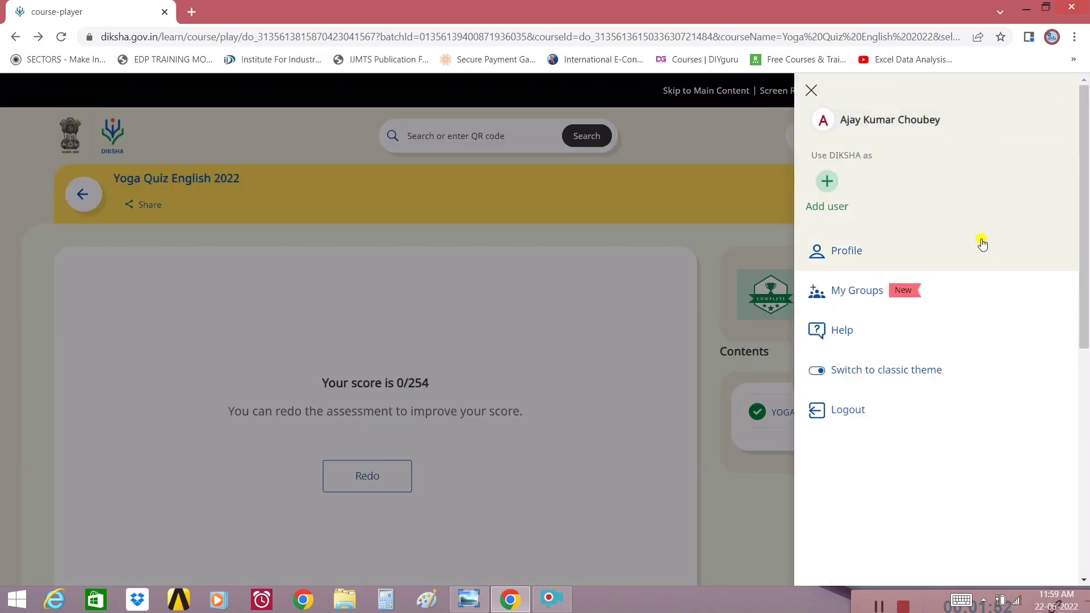
pyautogui.click(856, 252)
pyautogui.scroll(-10, 465, 194)
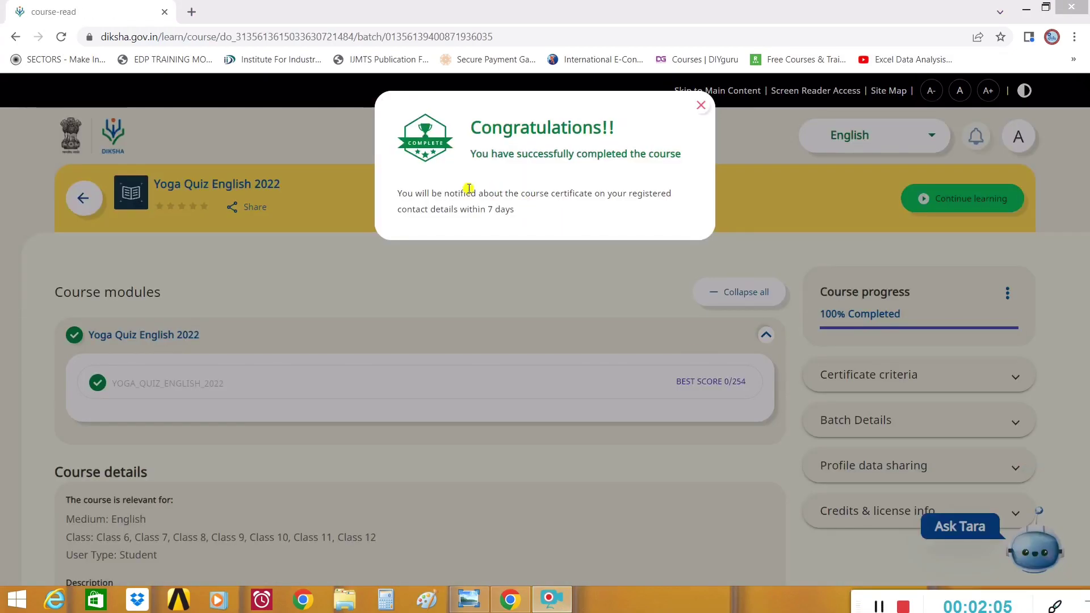
# - Review the course-completed and pending-certificate message, then close it
pyautogui.moveTo(472, 153); pyautogui.dragTo(682, 153)
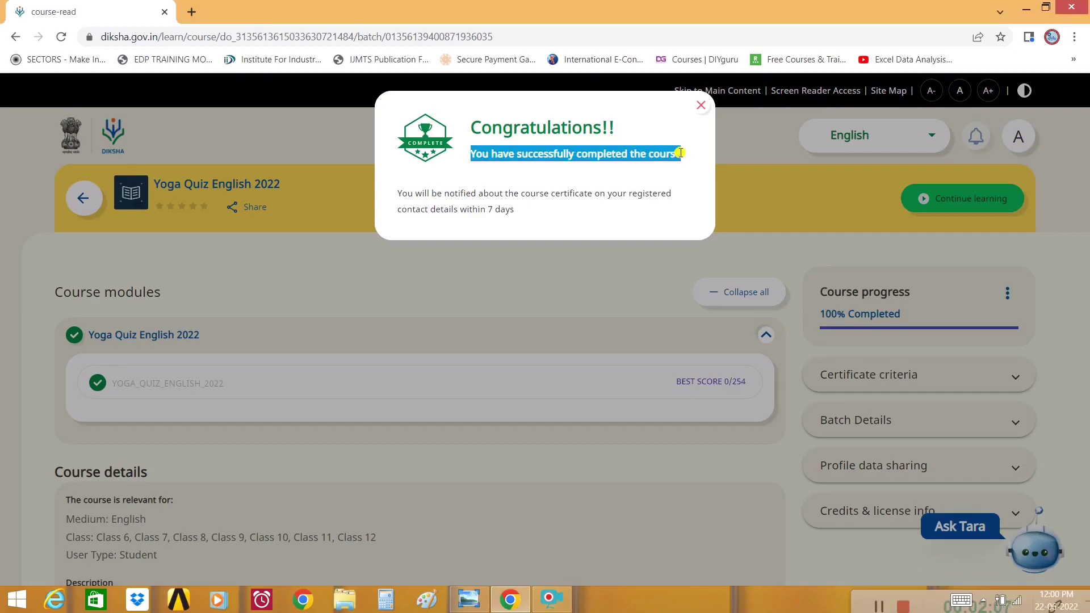
pyautogui.moveTo(405, 193); pyautogui.dragTo(661, 193)
pyautogui.moveTo(405, 209); pyautogui.dragTo(526, 211)
pyautogui.click(546, 228)
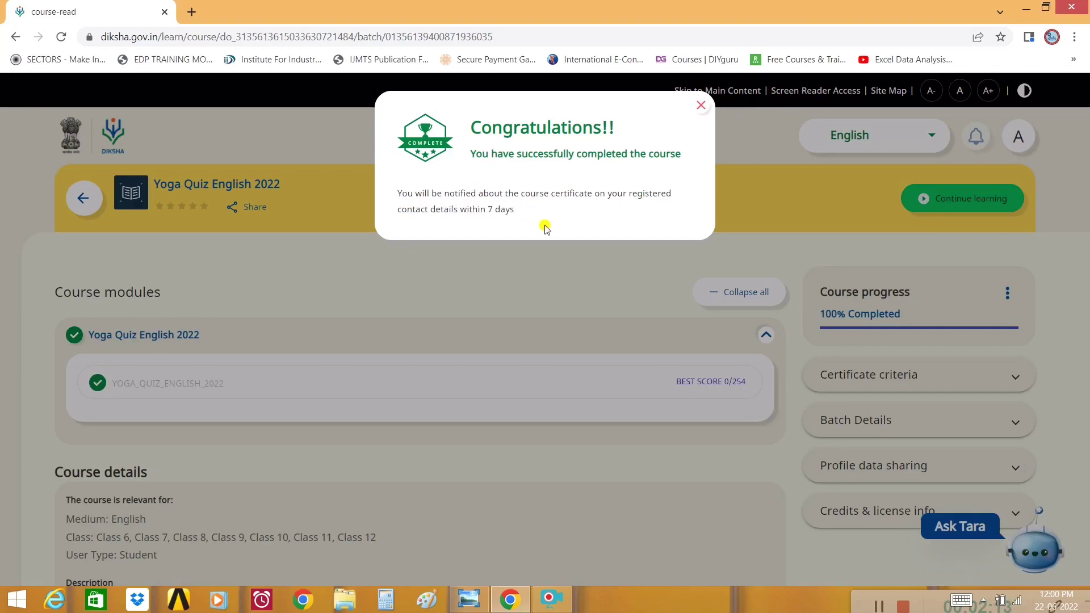
pyautogui.moveTo(472, 154); pyautogui.dragTo(557, 211)
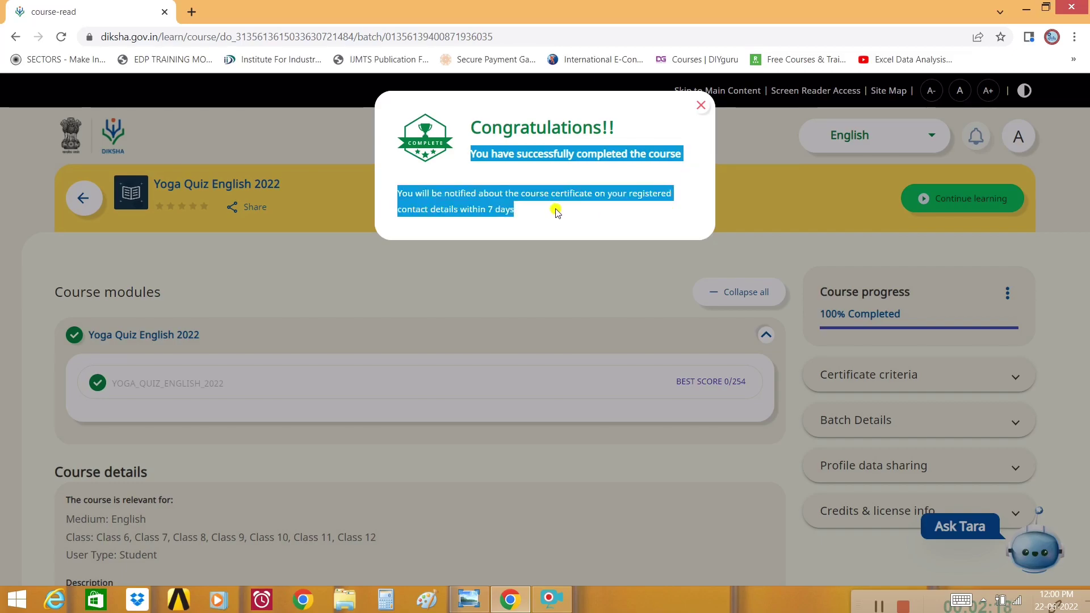
pyautogui.click(562, 200)
# - Check the 100% Completed progress, expand Certificate criteria, and reopen the YOGA_QUIZ_ENGLISH_2022 module
pyautogui.moveTo(816, 290); pyautogui.dragTo(894, 312)
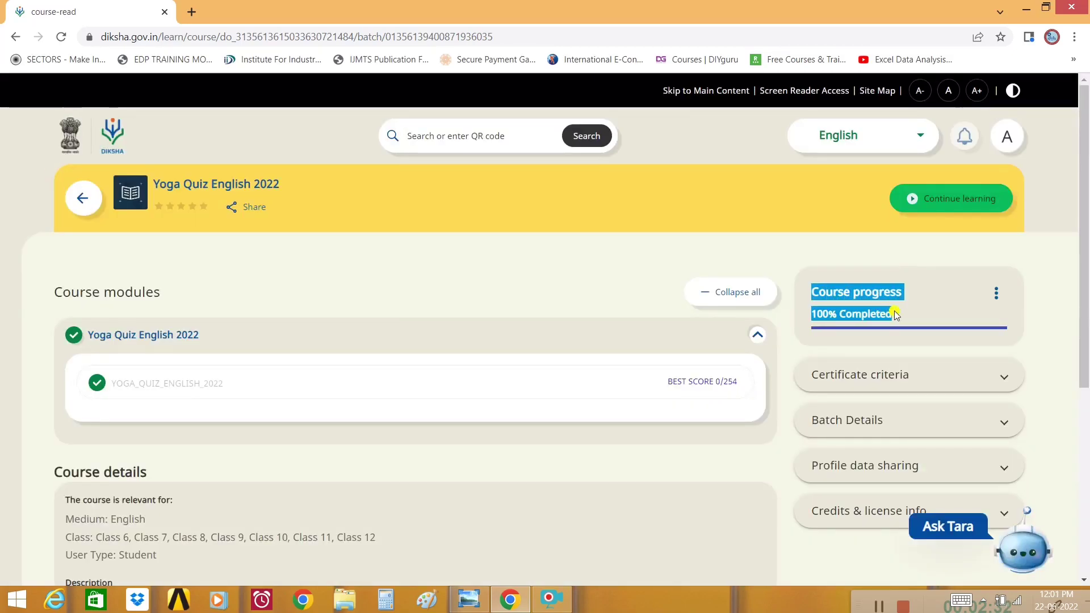
pyautogui.click(869, 292)
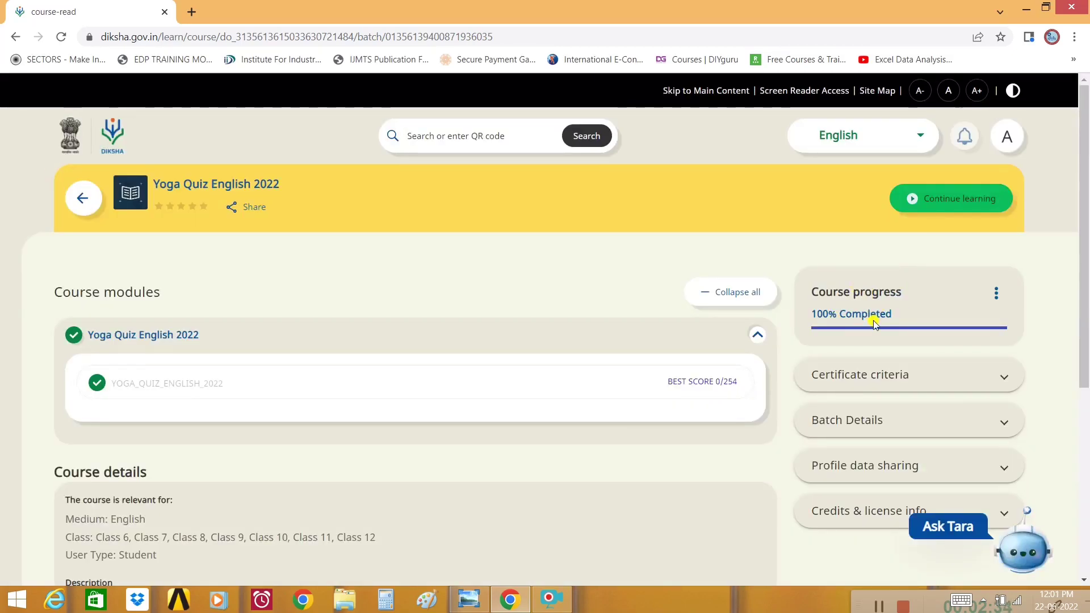
pyautogui.click(908, 376)
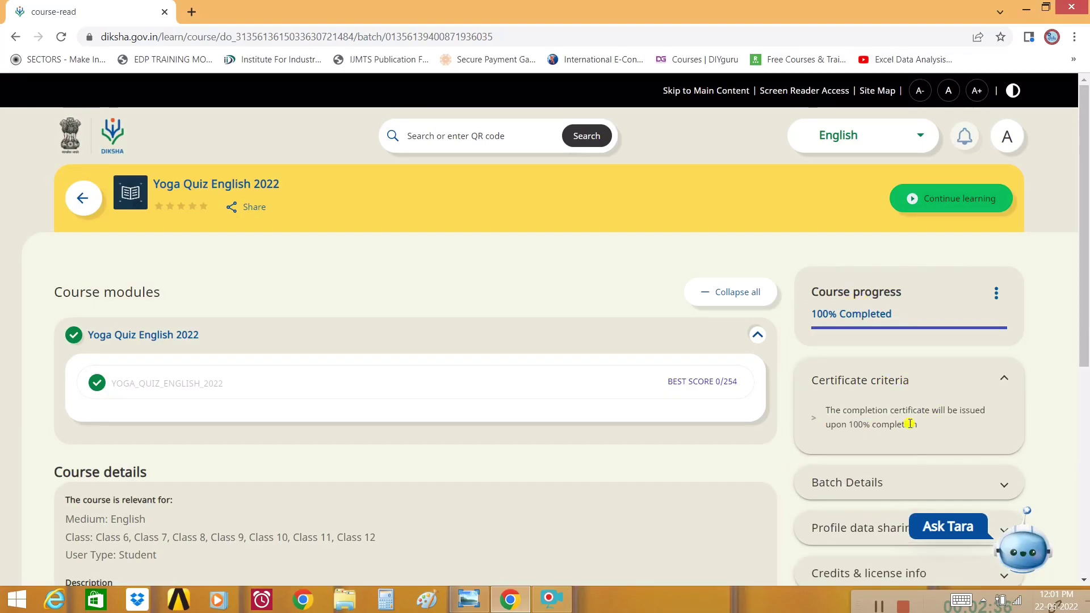
pyautogui.scroll(-1, 906, 421)
pyautogui.click(935, 381)
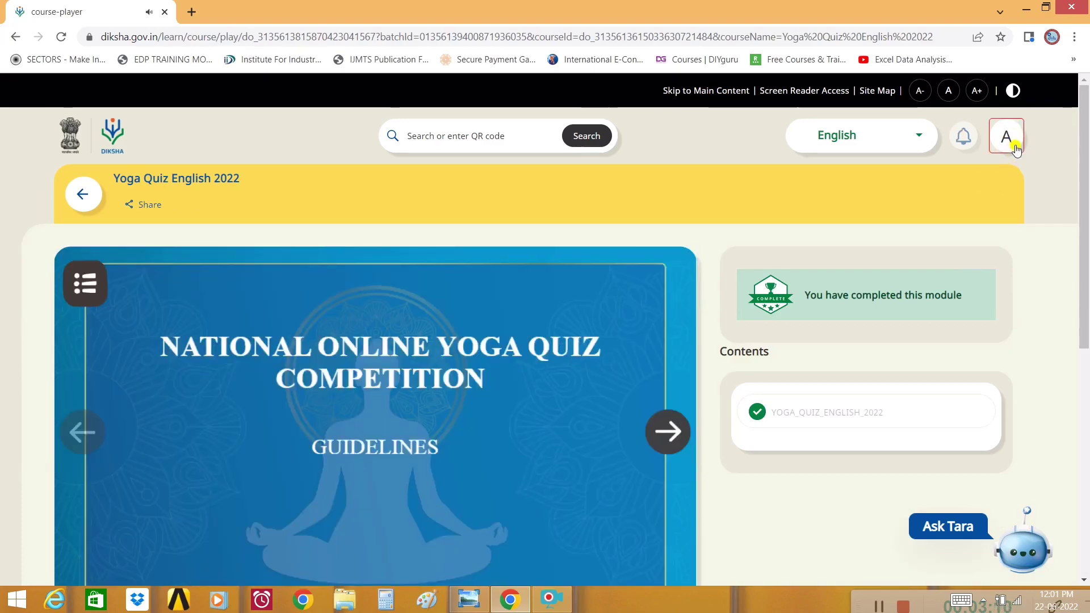
# - On the profile's My learning list, confirm Yoga Quiz English 2022 shows Completed, June 2022
pyautogui.click(1008, 140)
pyautogui.click(863, 250)
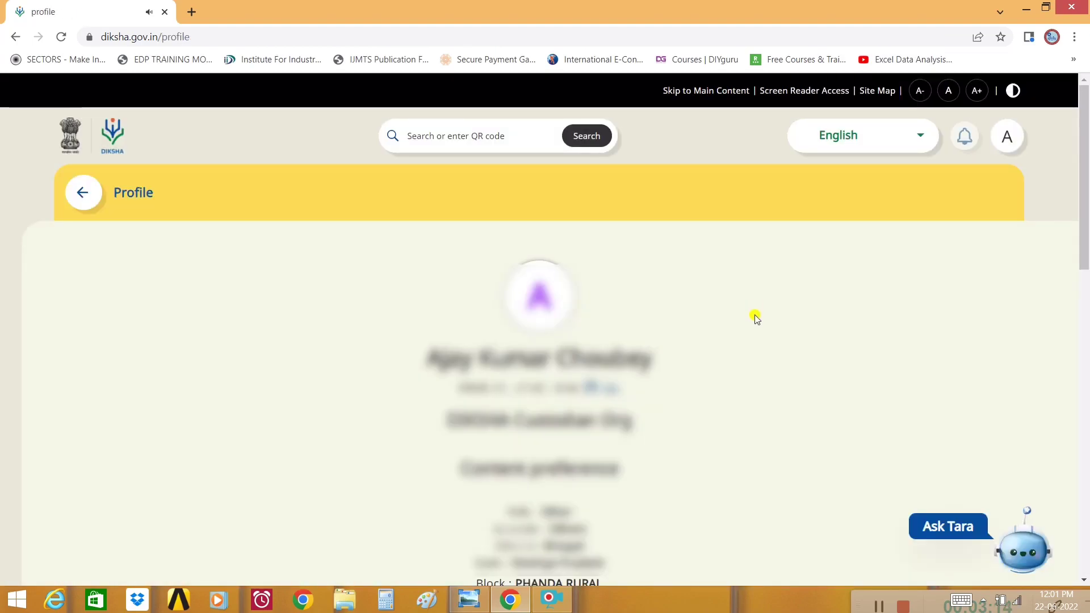
pyautogui.scroll(-15, 754, 318)
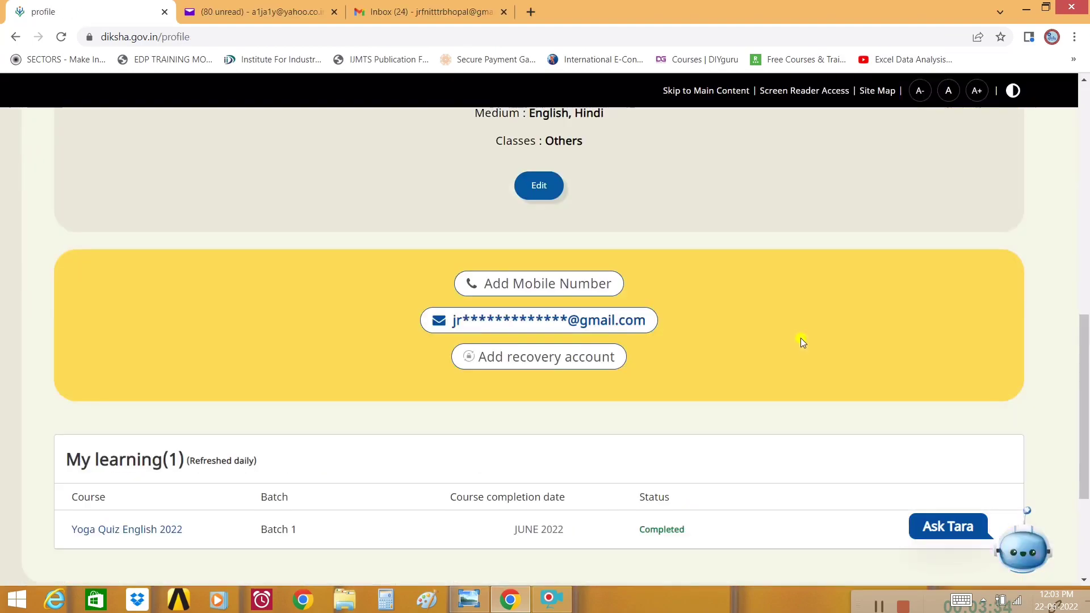
pyautogui.scroll(-1, 801, 338)
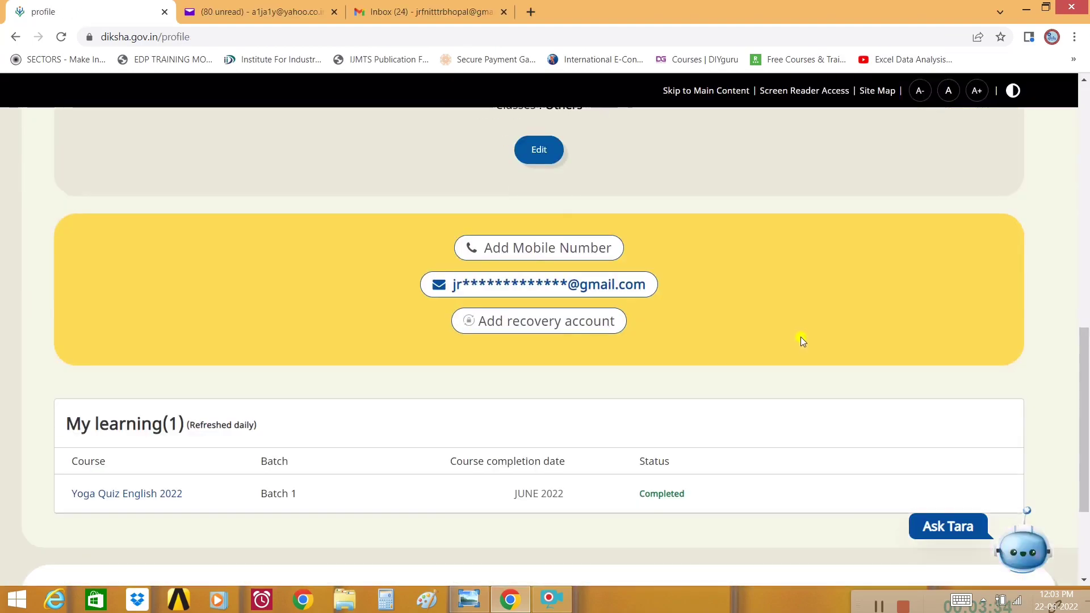
pyautogui.scroll(-2, 801, 336)
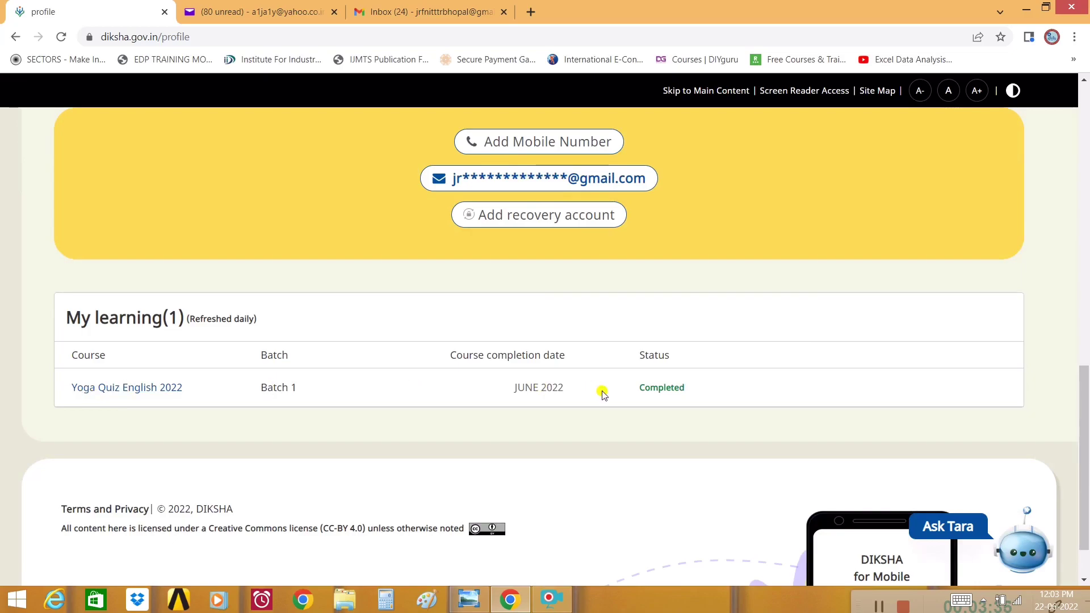
pyautogui.doubleClick(647, 387)
pyautogui.tripleClick(520, 388)
pyautogui.click(284, 389)
# - Note the Batch 1 entry and 'Refreshed daily' note, then return to the Explore digital textbooks listing
pyautogui.tripleClick(284, 388)
pyautogui.click(235, 329)
pyautogui.moveTo(189, 319); pyautogui.dragTo(299, 322)
pyautogui.click(265, 321)
pyautogui.moveTo(191, 318); pyautogui.dragTo(268, 319)
pyautogui.click(301, 321)
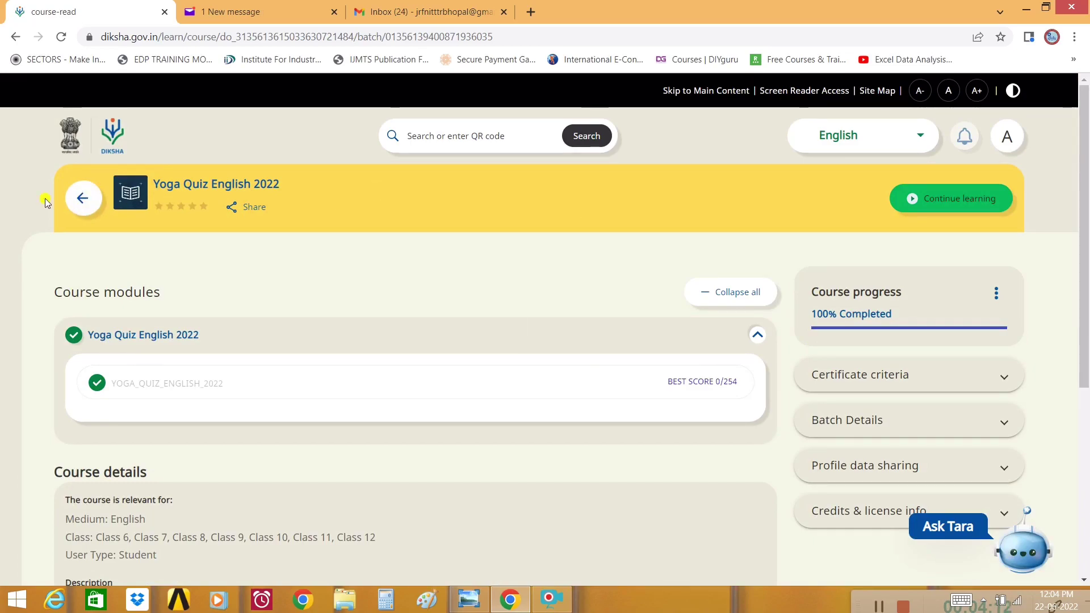
pyautogui.click(83, 198)
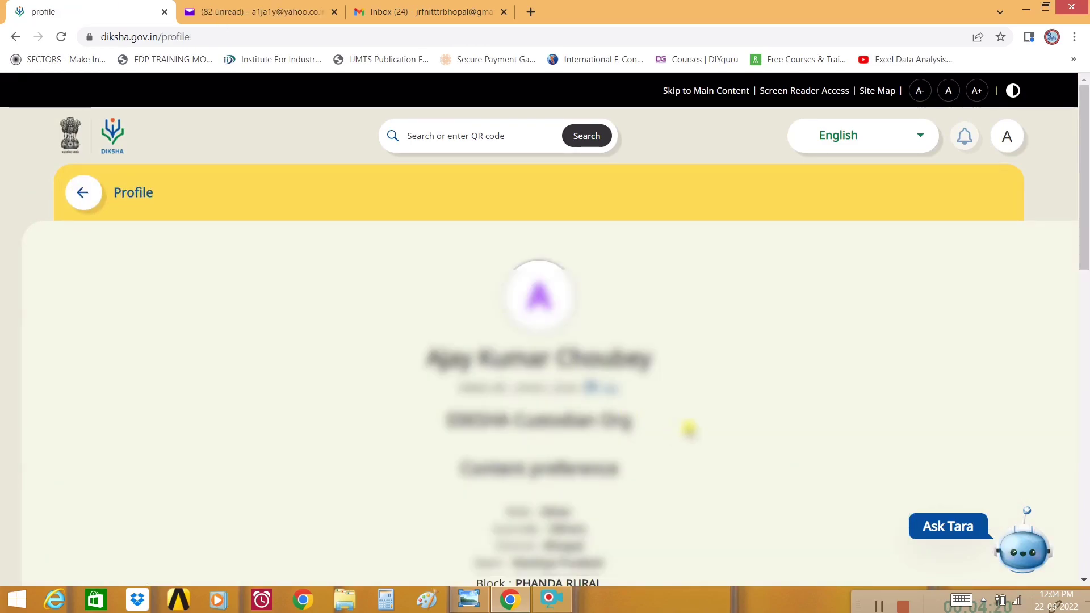
pyautogui.click(83, 192)
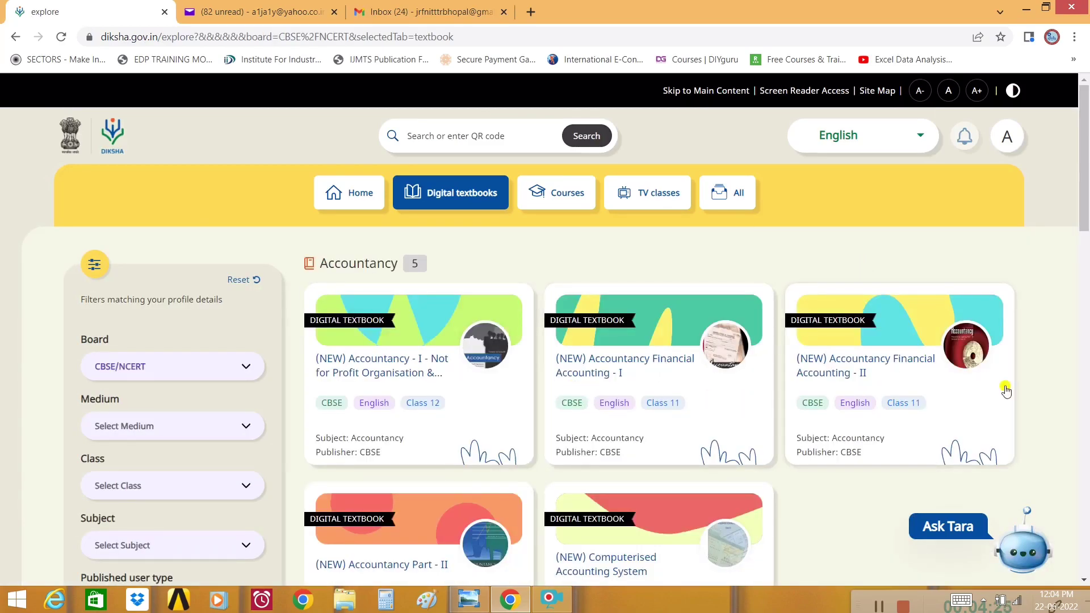
# - Switch the Explore listing to Courses, showing Yoga Quiz English 2022 under My courses
pyautogui.click(571, 202)
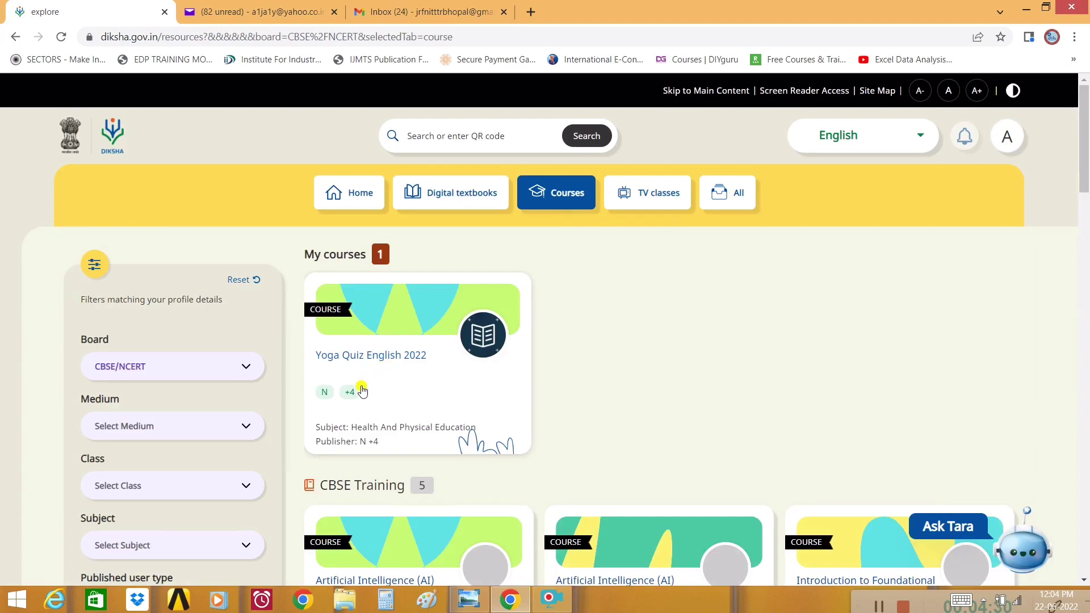
pyautogui.scroll(-2, 701, 366)
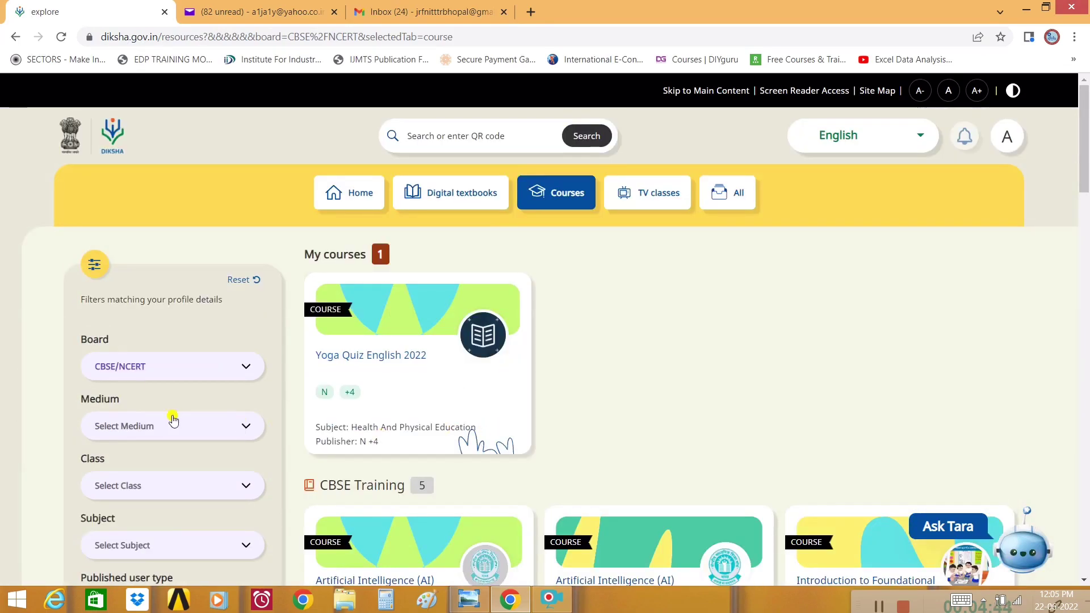
pyautogui.scroll(-2, 138, 382)
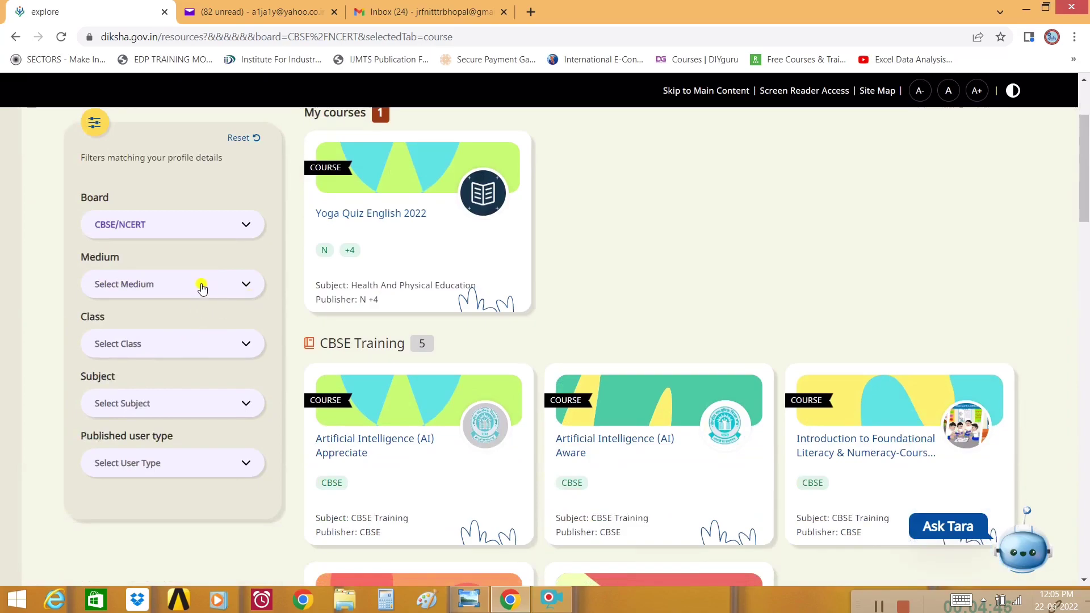
# - Look through the Medium, Class, Subject and Published user type filter choices without changing them
pyautogui.click(203, 287)
pyautogui.click(206, 287)
pyautogui.click(218, 339)
pyautogui.click(219, 342)
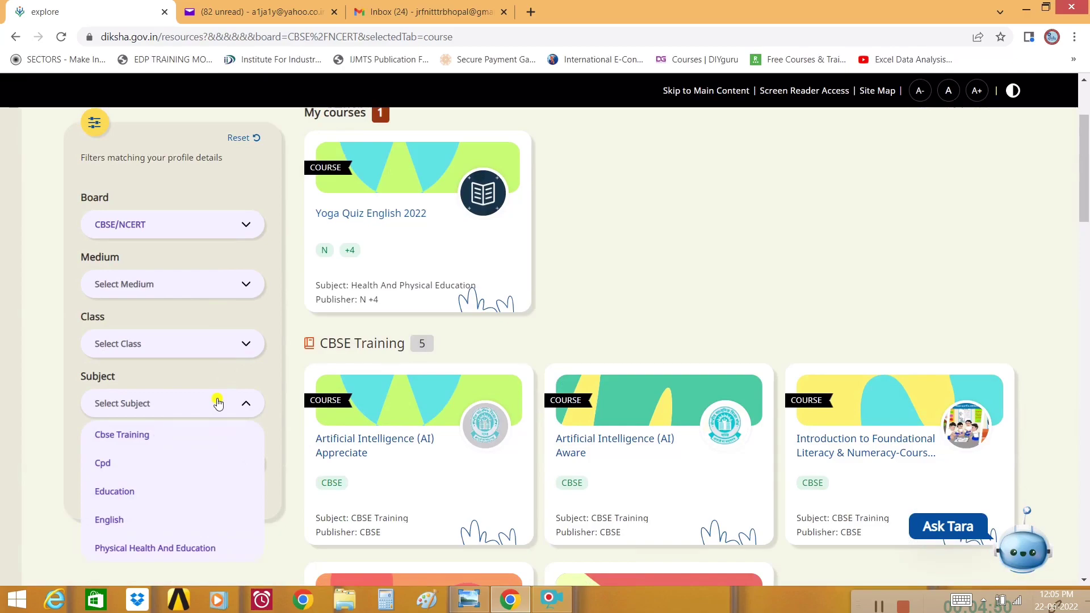
pyautogui.click(221, 404)
pyautogui.click(220, 474)
pyautogui.click(220, 473)
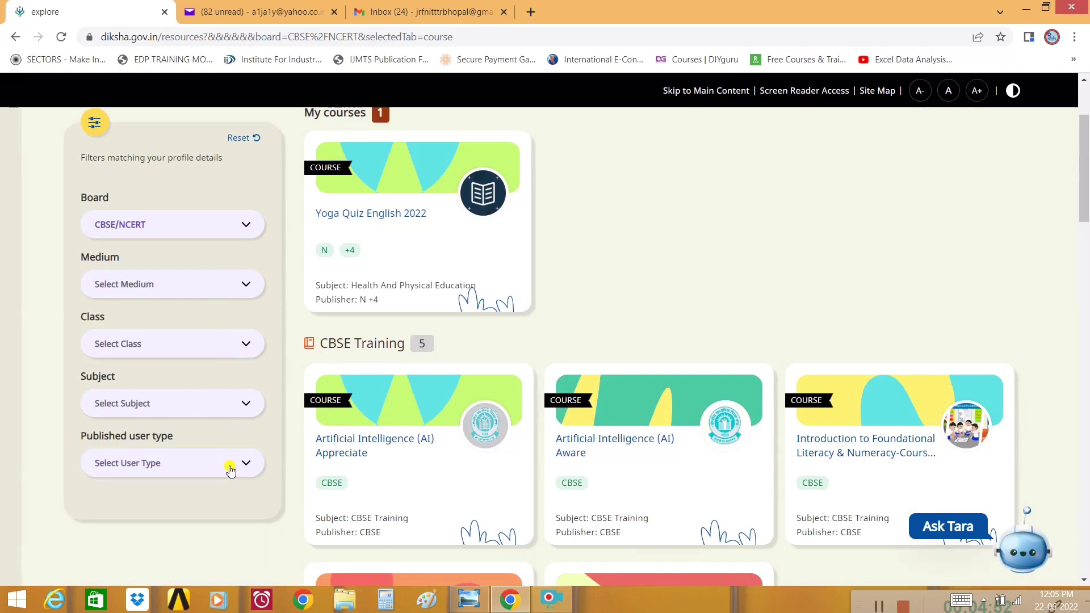
pyautogui.scroll(-7, 236, 453)
pyautogui.scroll(10, 282, 450)
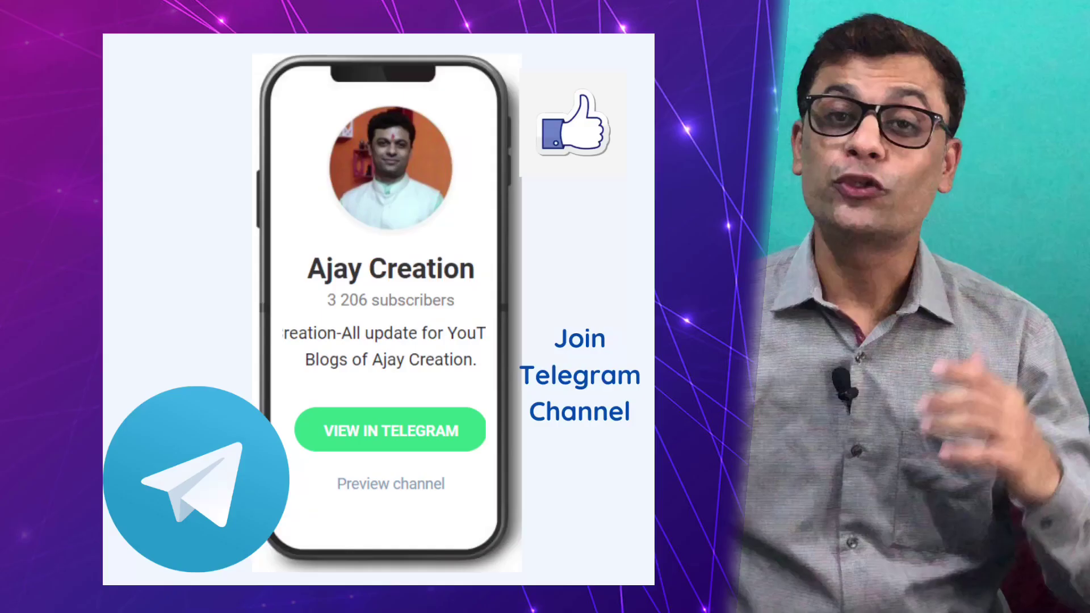